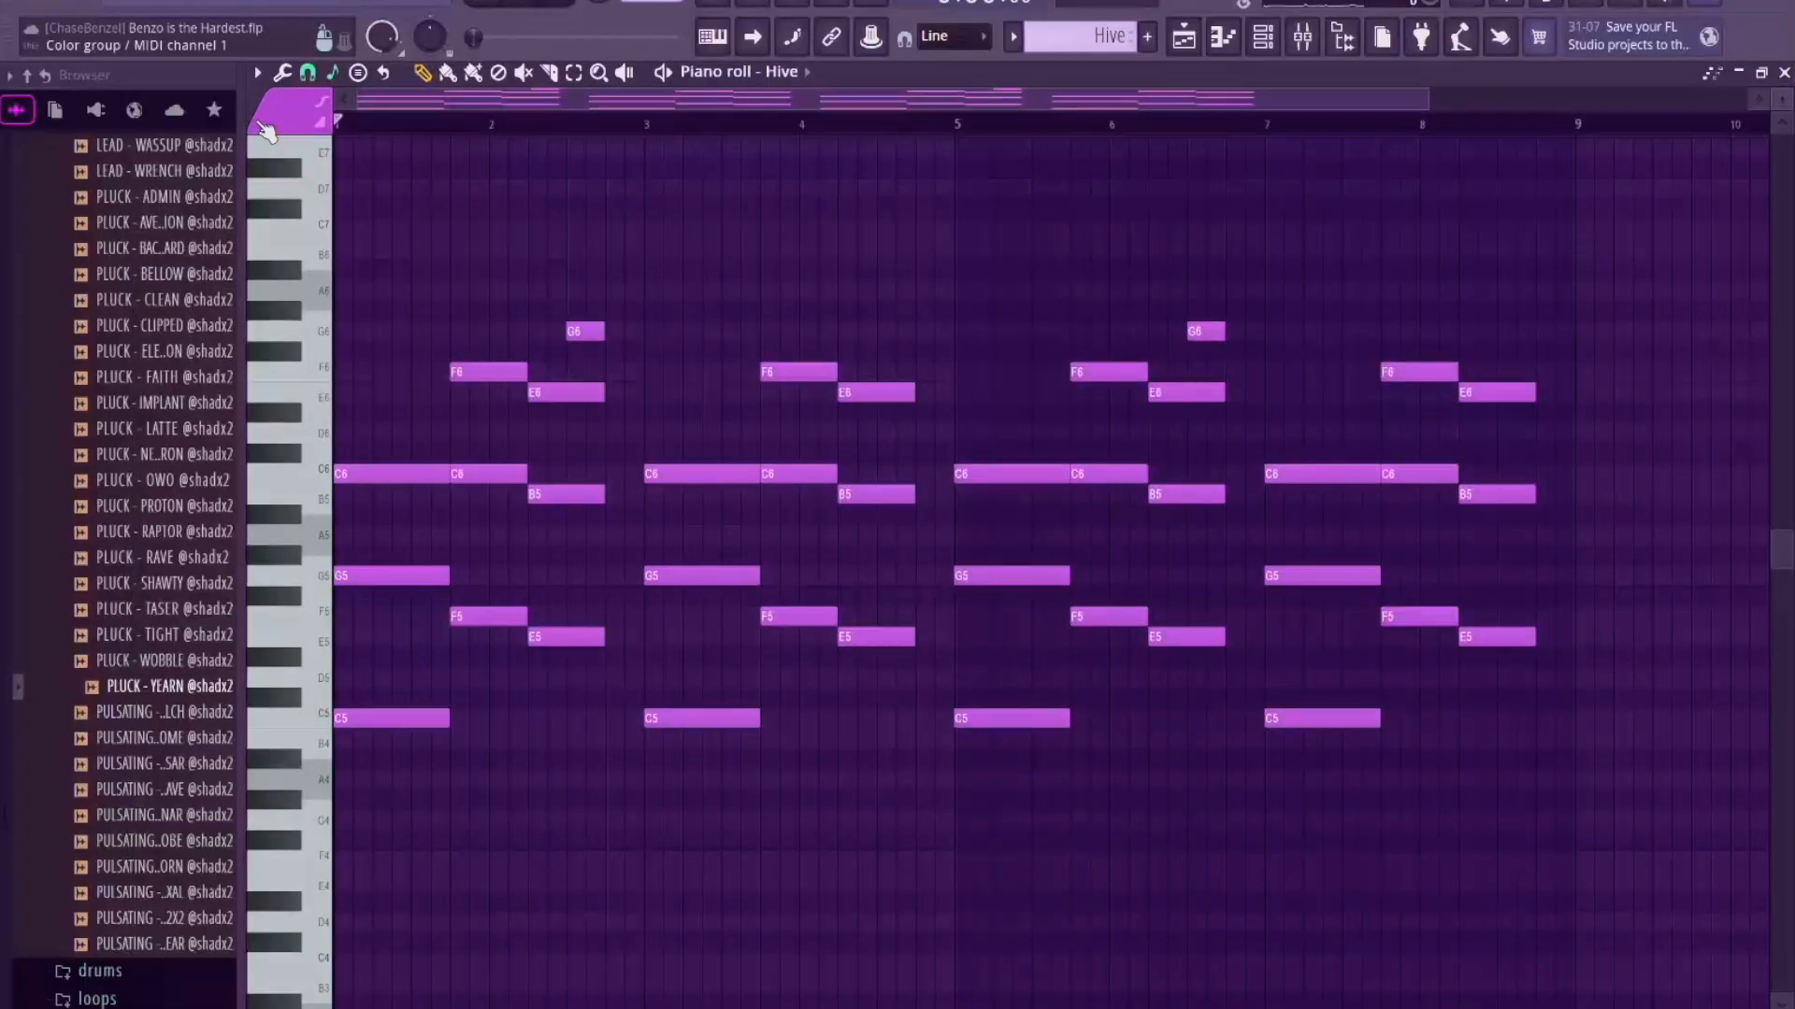
Step: Play the Hive pattern, and open Serum 2 from the channel rack to view its user preset banks
{"action": "key", "text": "space"}
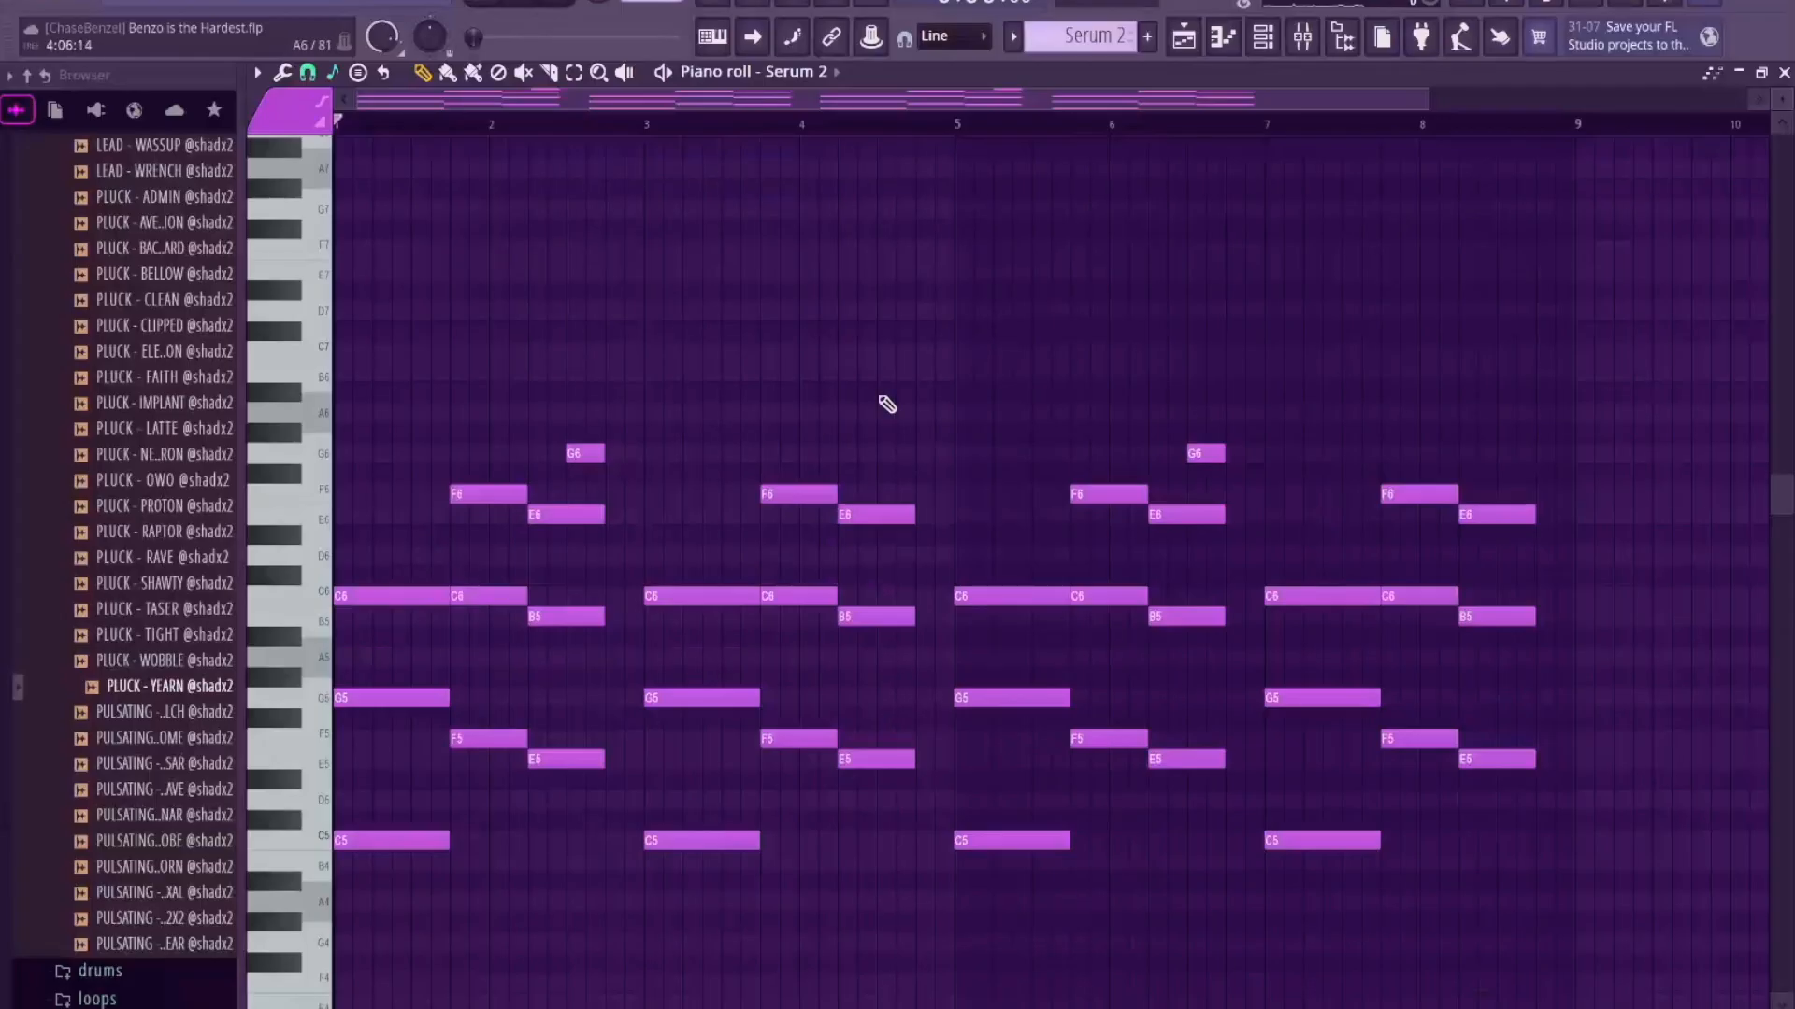
{"action": "left_click", "coordinate": [1264, 38]}
{"action": "left_click", "coordinate": [420, 168]}
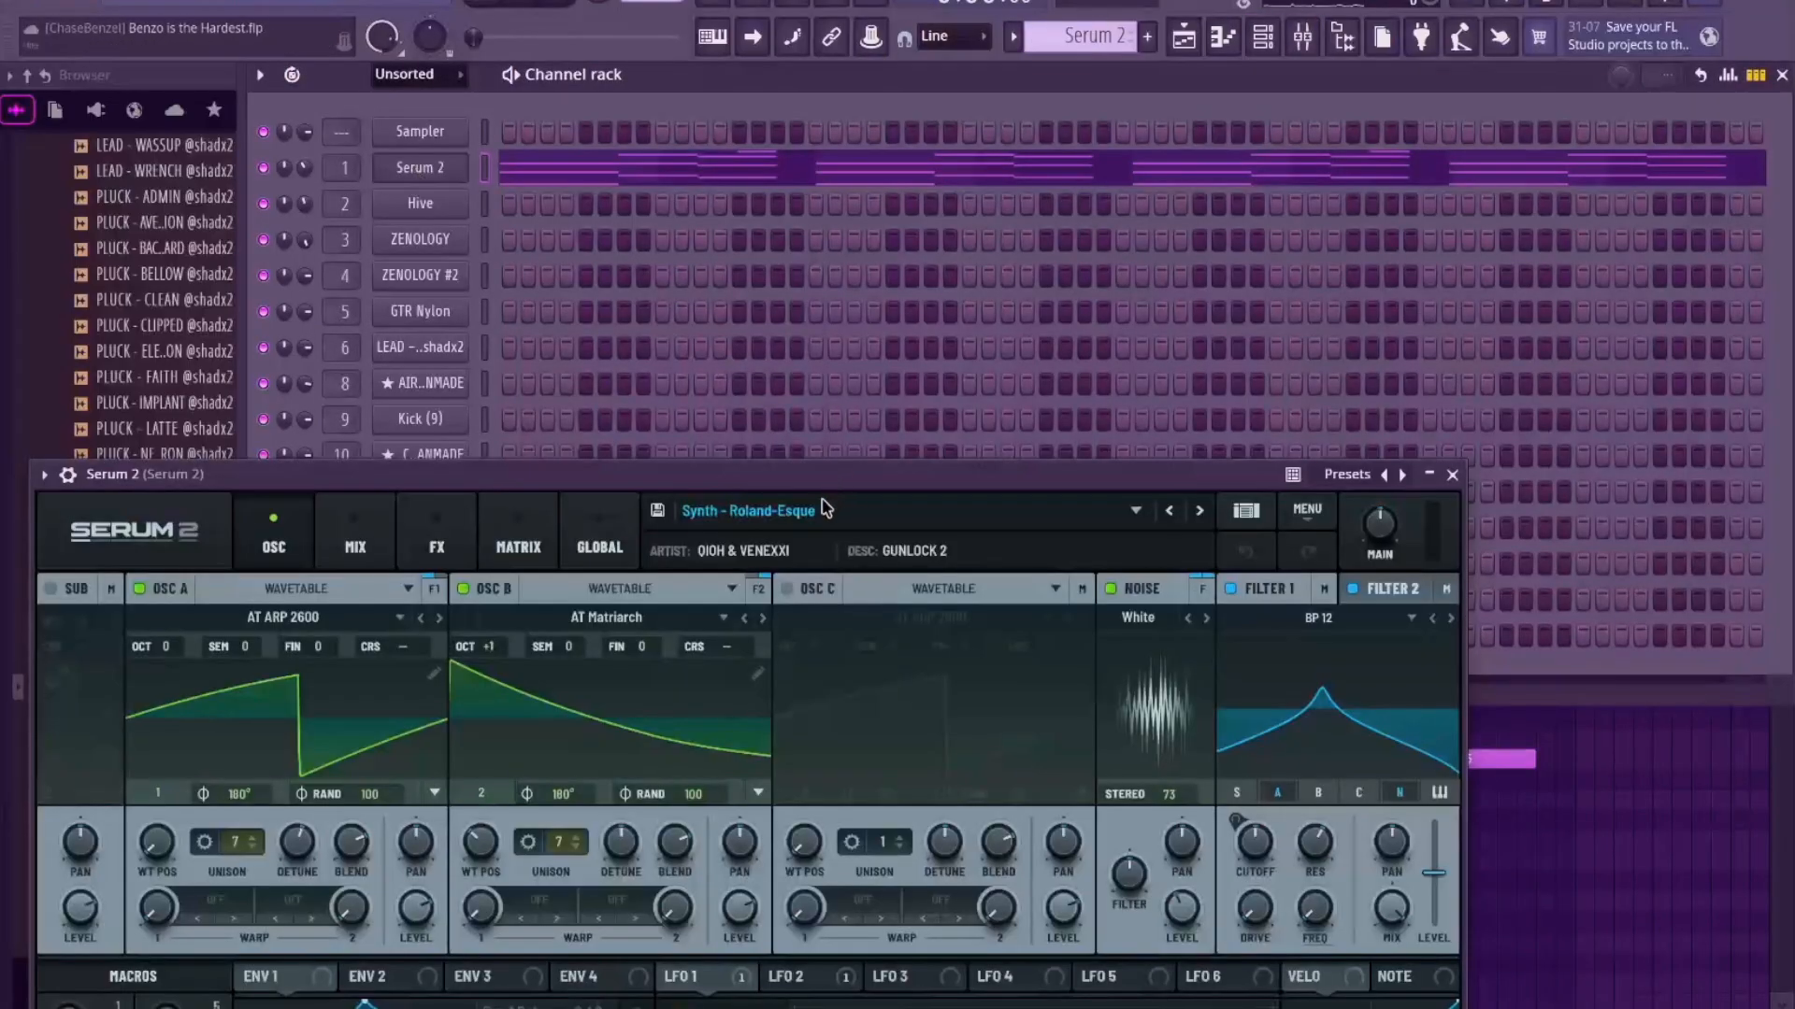
{"action": "left_click", "coordinate": [762, 521]}
{"action": "mouse_move", "coordinate": [748, 573]}
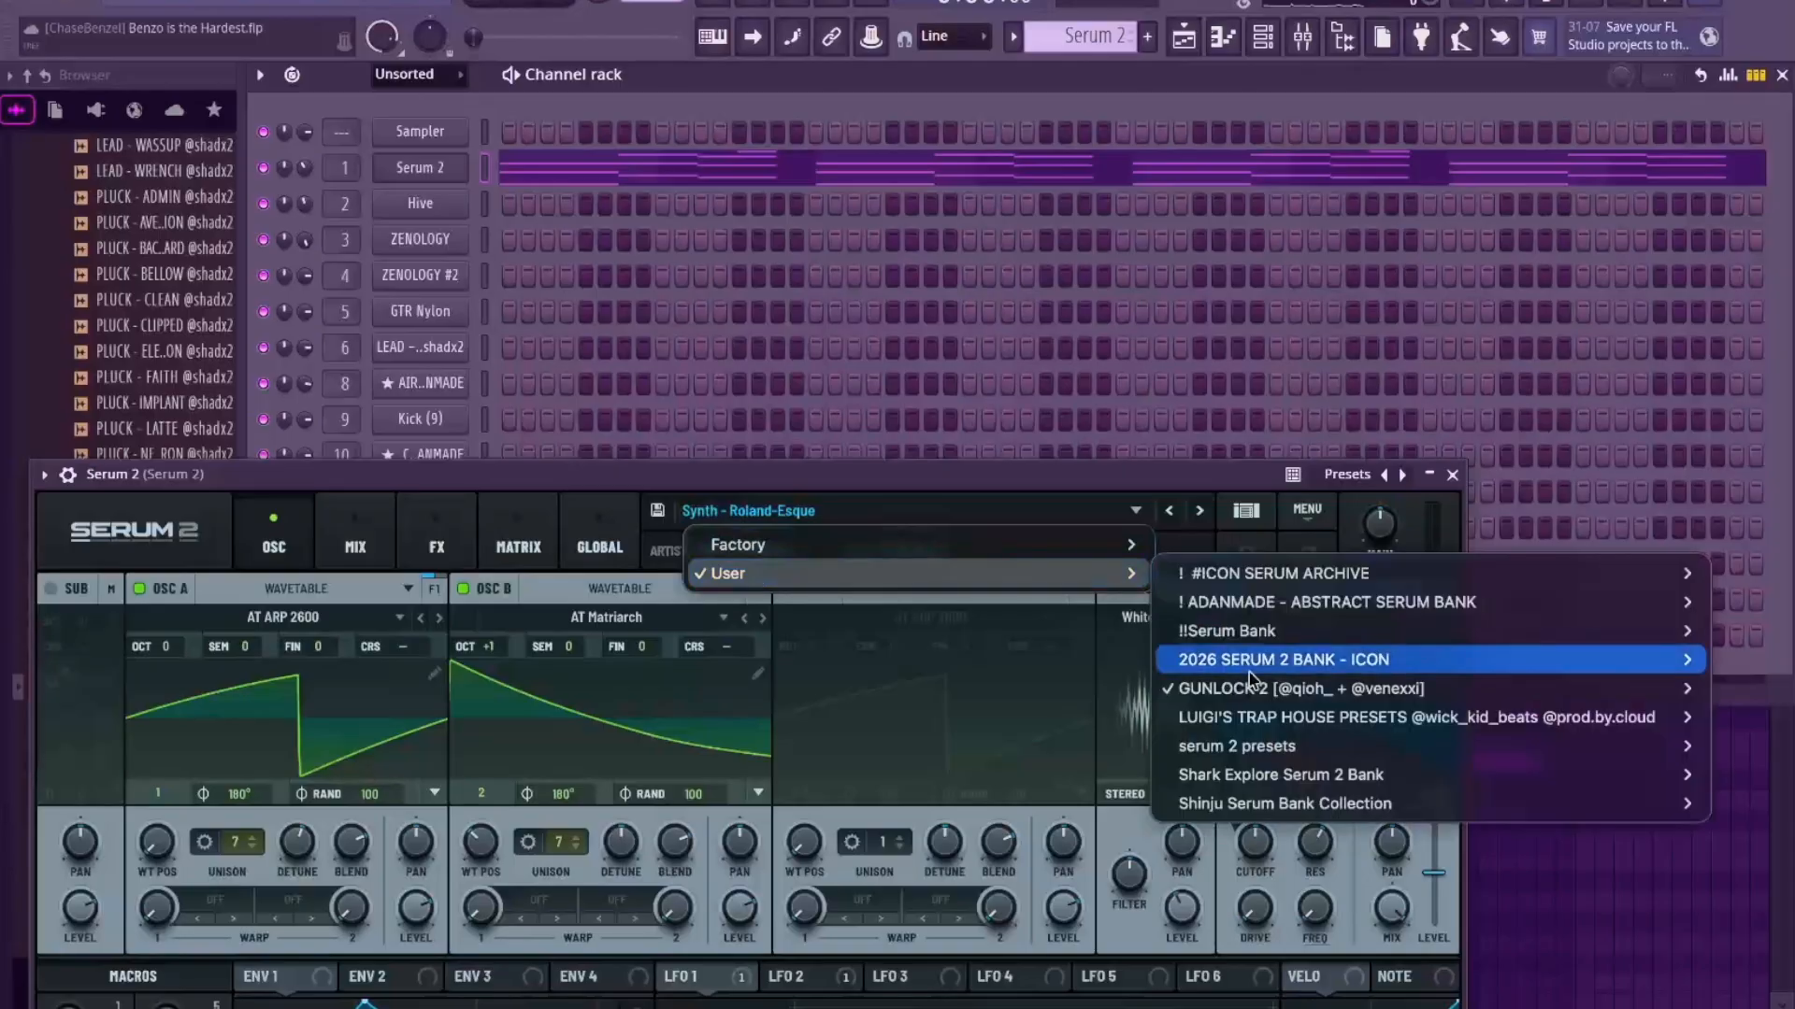
{"action": "mouse_move", "coordinate": [1246, 689]}
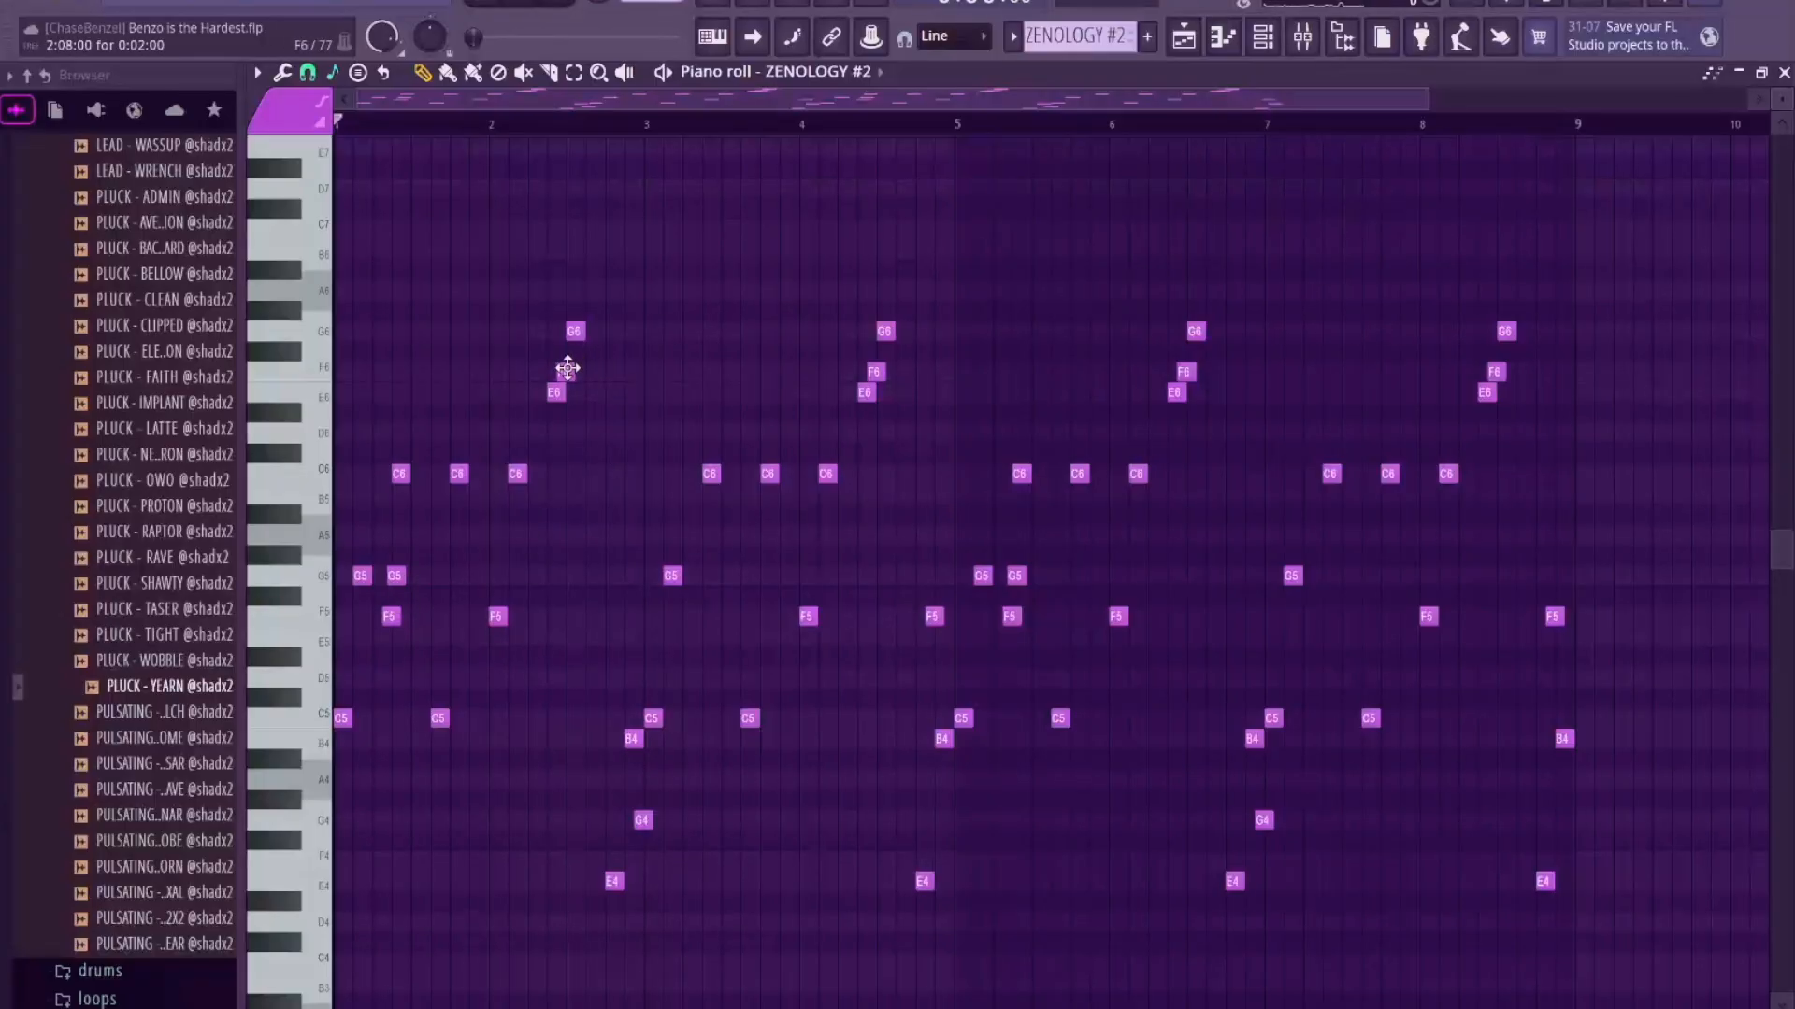
Step: Play back the ZENOLOGY #2 and GTR Nylon melodies in the piano roll
{"action": "key", "text": "space"}
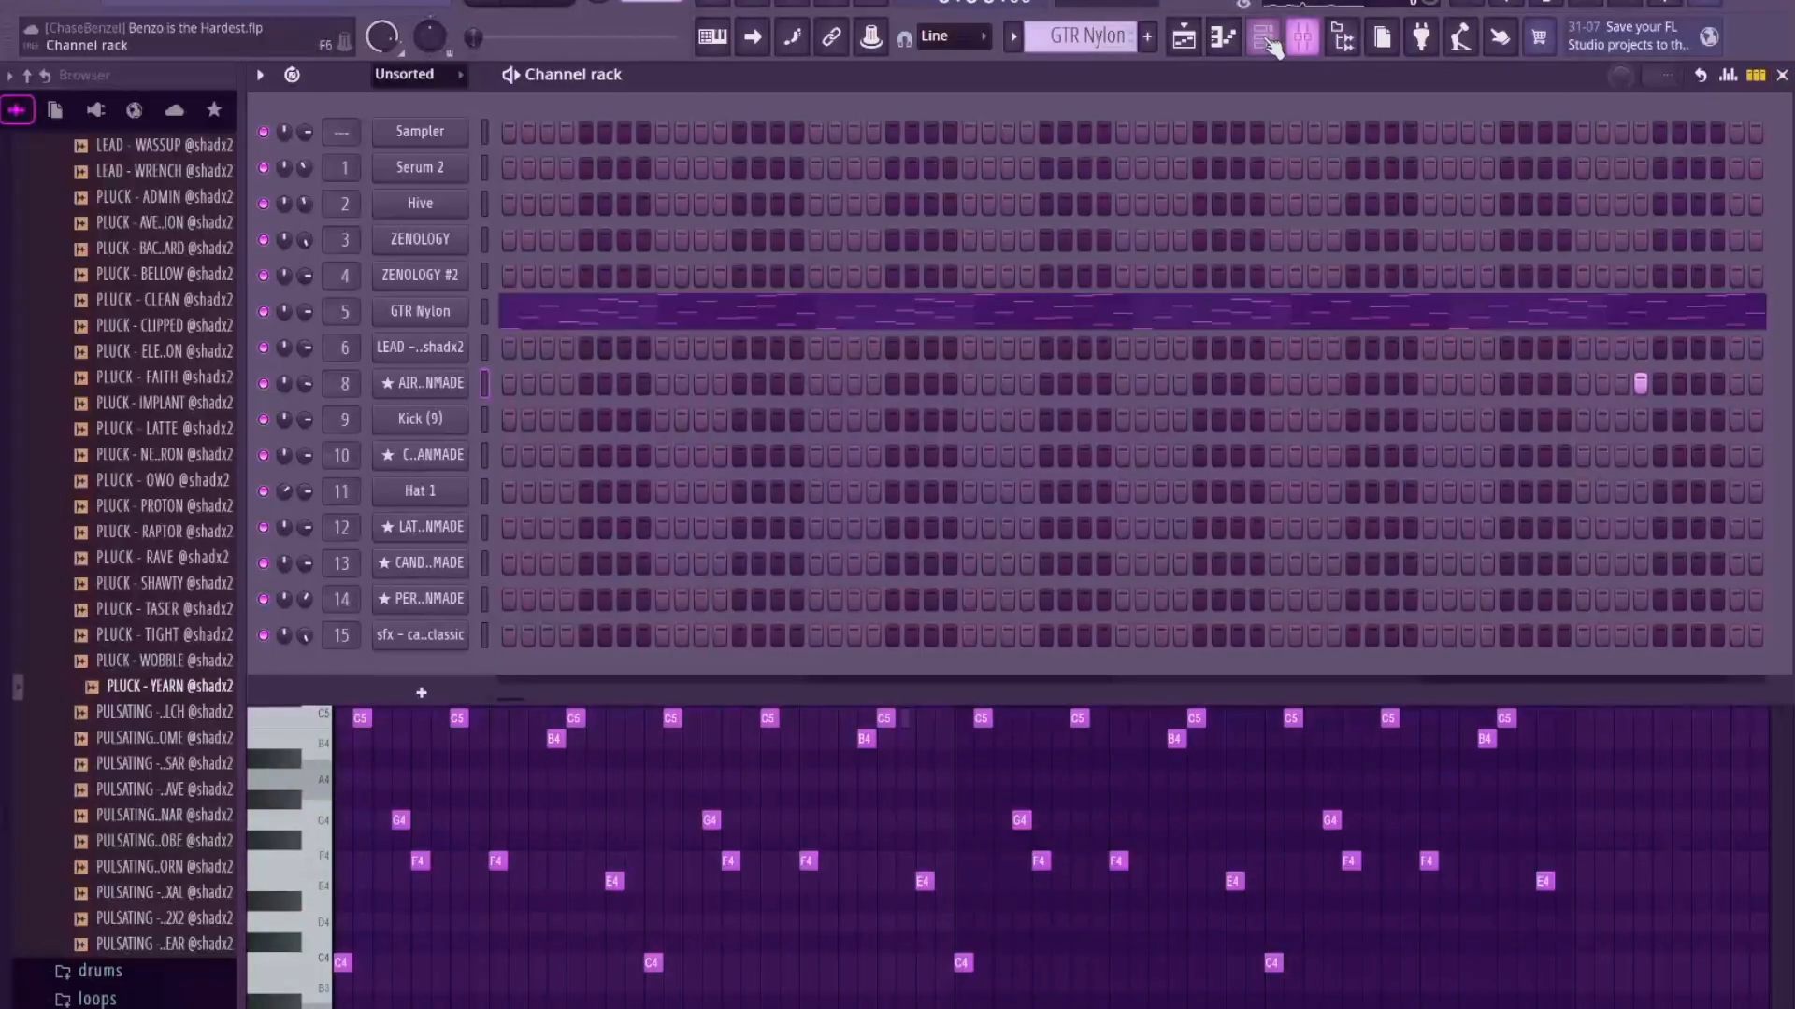
{"action": "left_click", "coordinate": [1269, 42]}
{"action": "left_click", "coordinate": [1272, 41]}
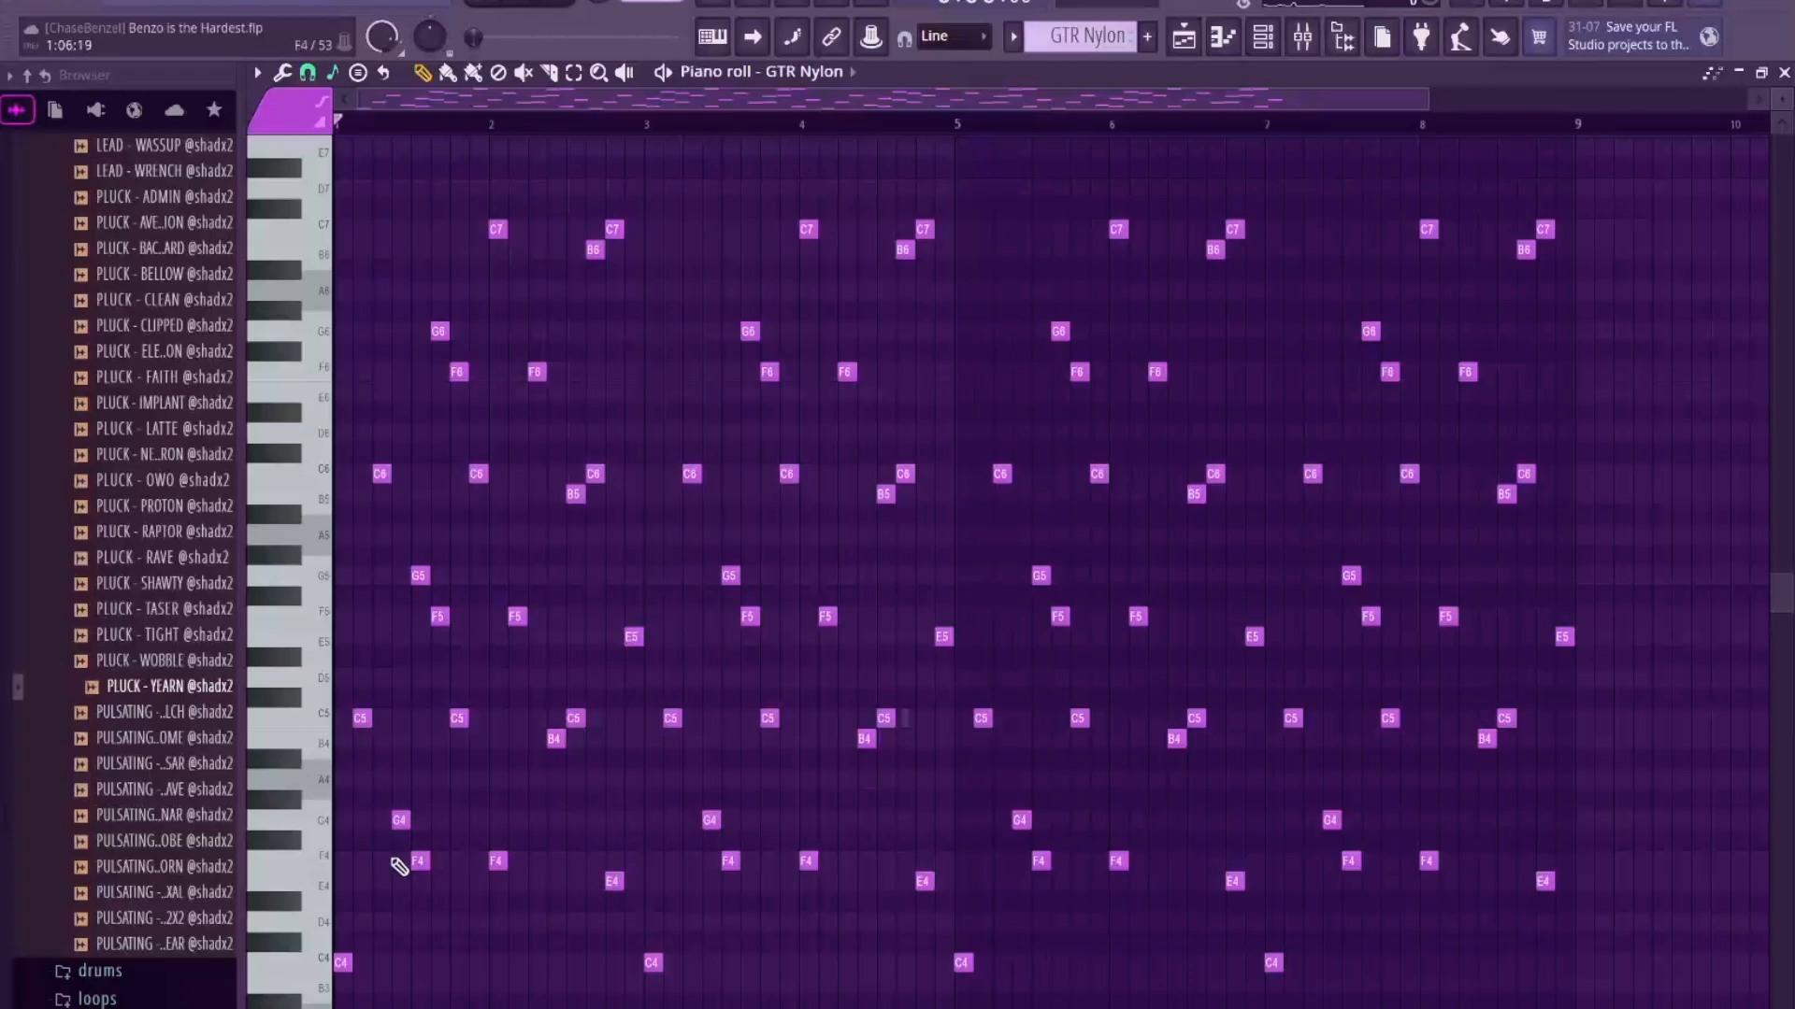
{"action": "left_click", "coordinate": [382, 474]}
{"action": "key", "text": "space"}
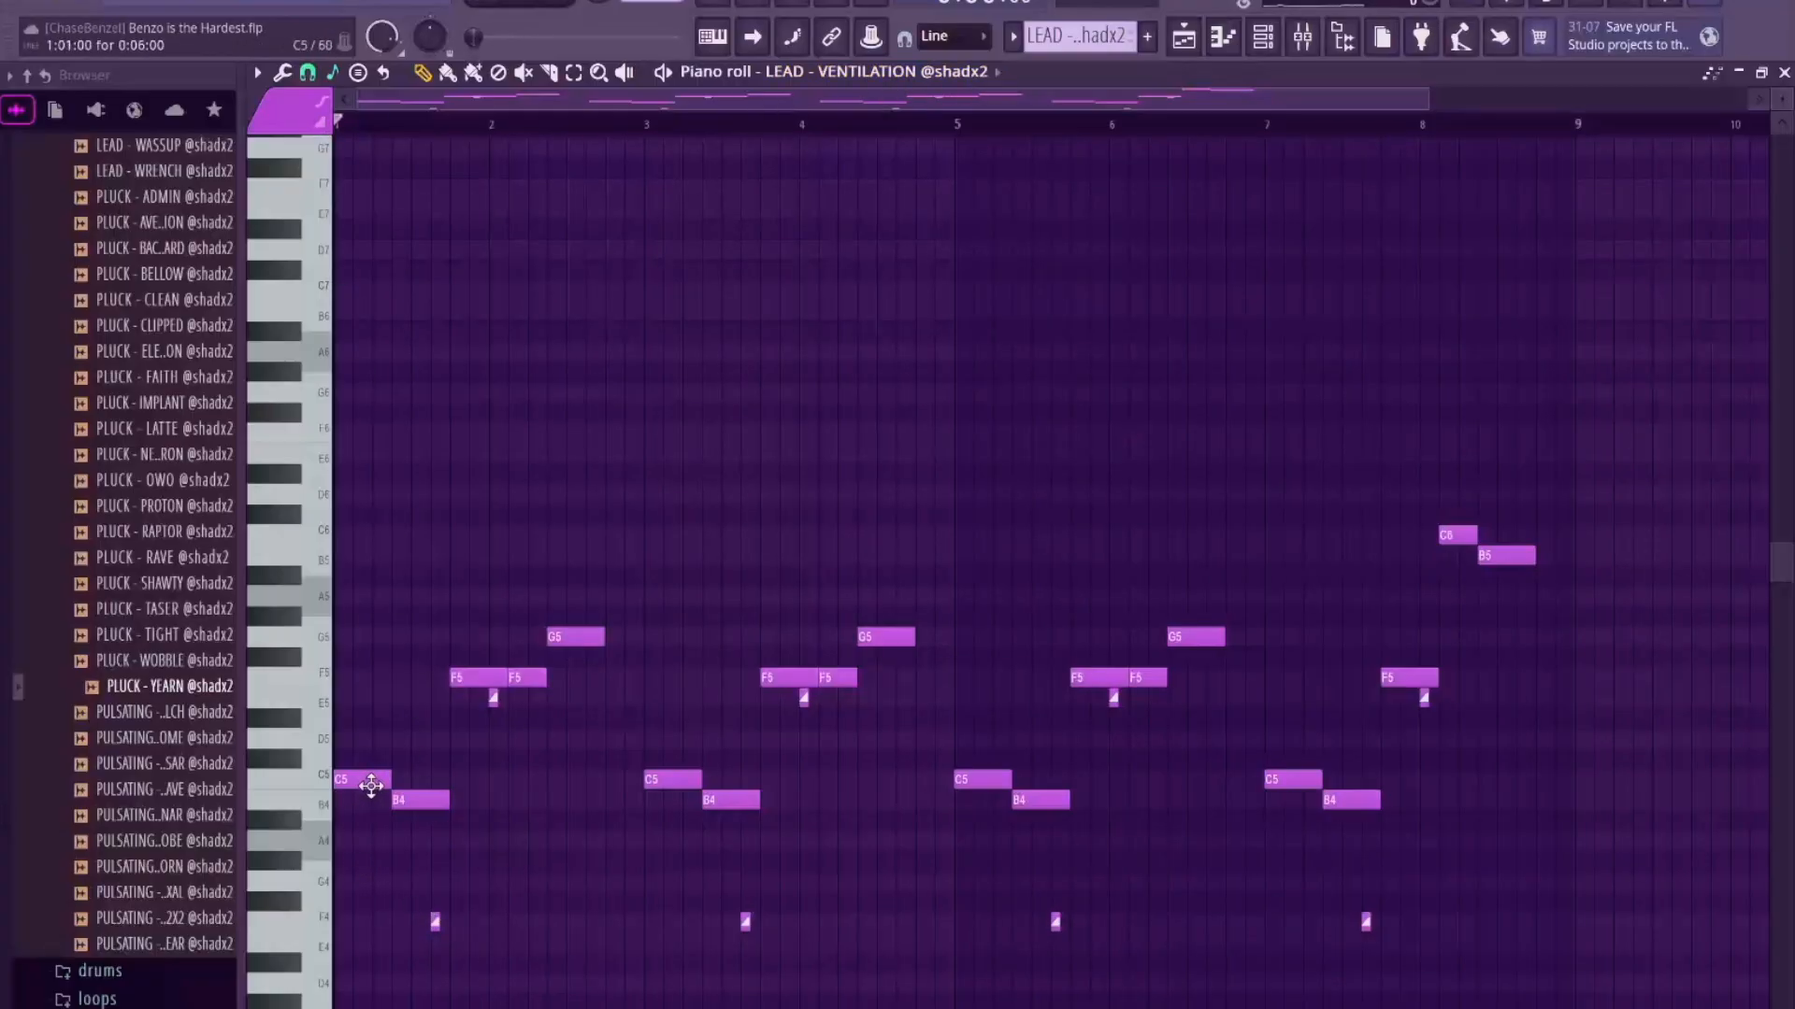
Step: Listen to the LEAD - VENTILATION, AIR 808 and Kick (9) patterns in the piano roll
{"action": "key", "text": "space"}
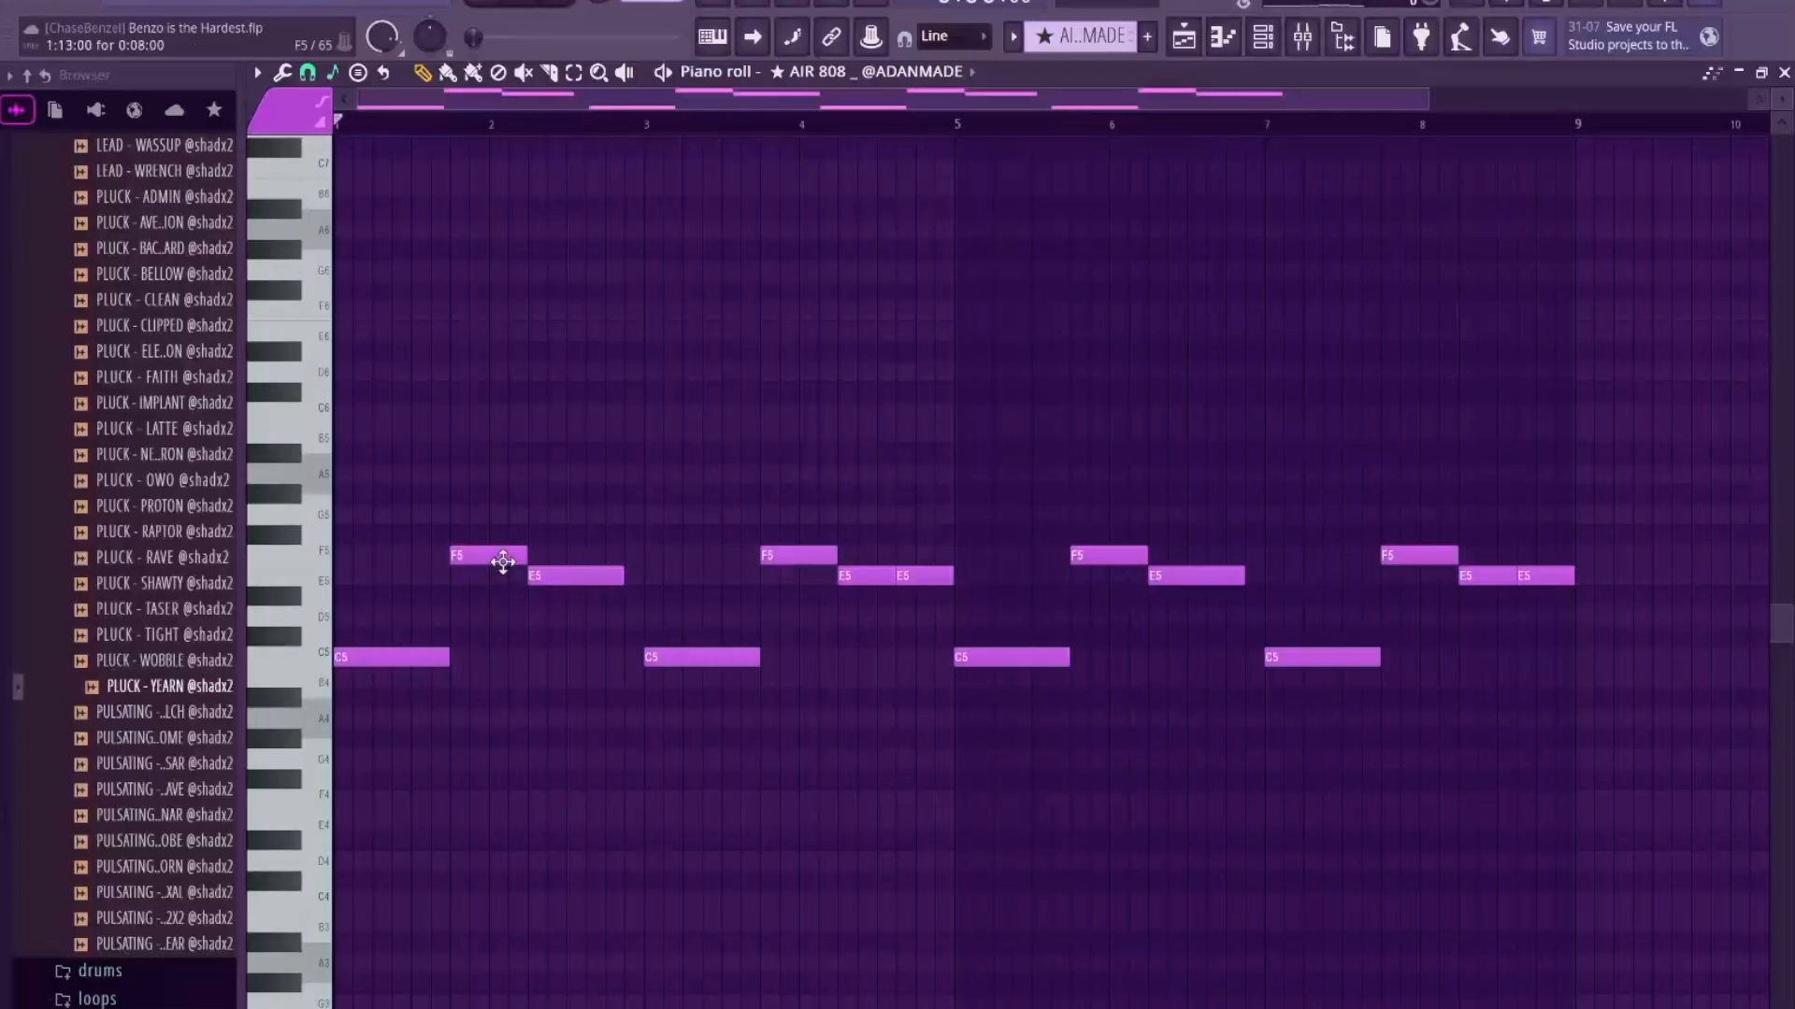
{"action": "key", "text": "space"}
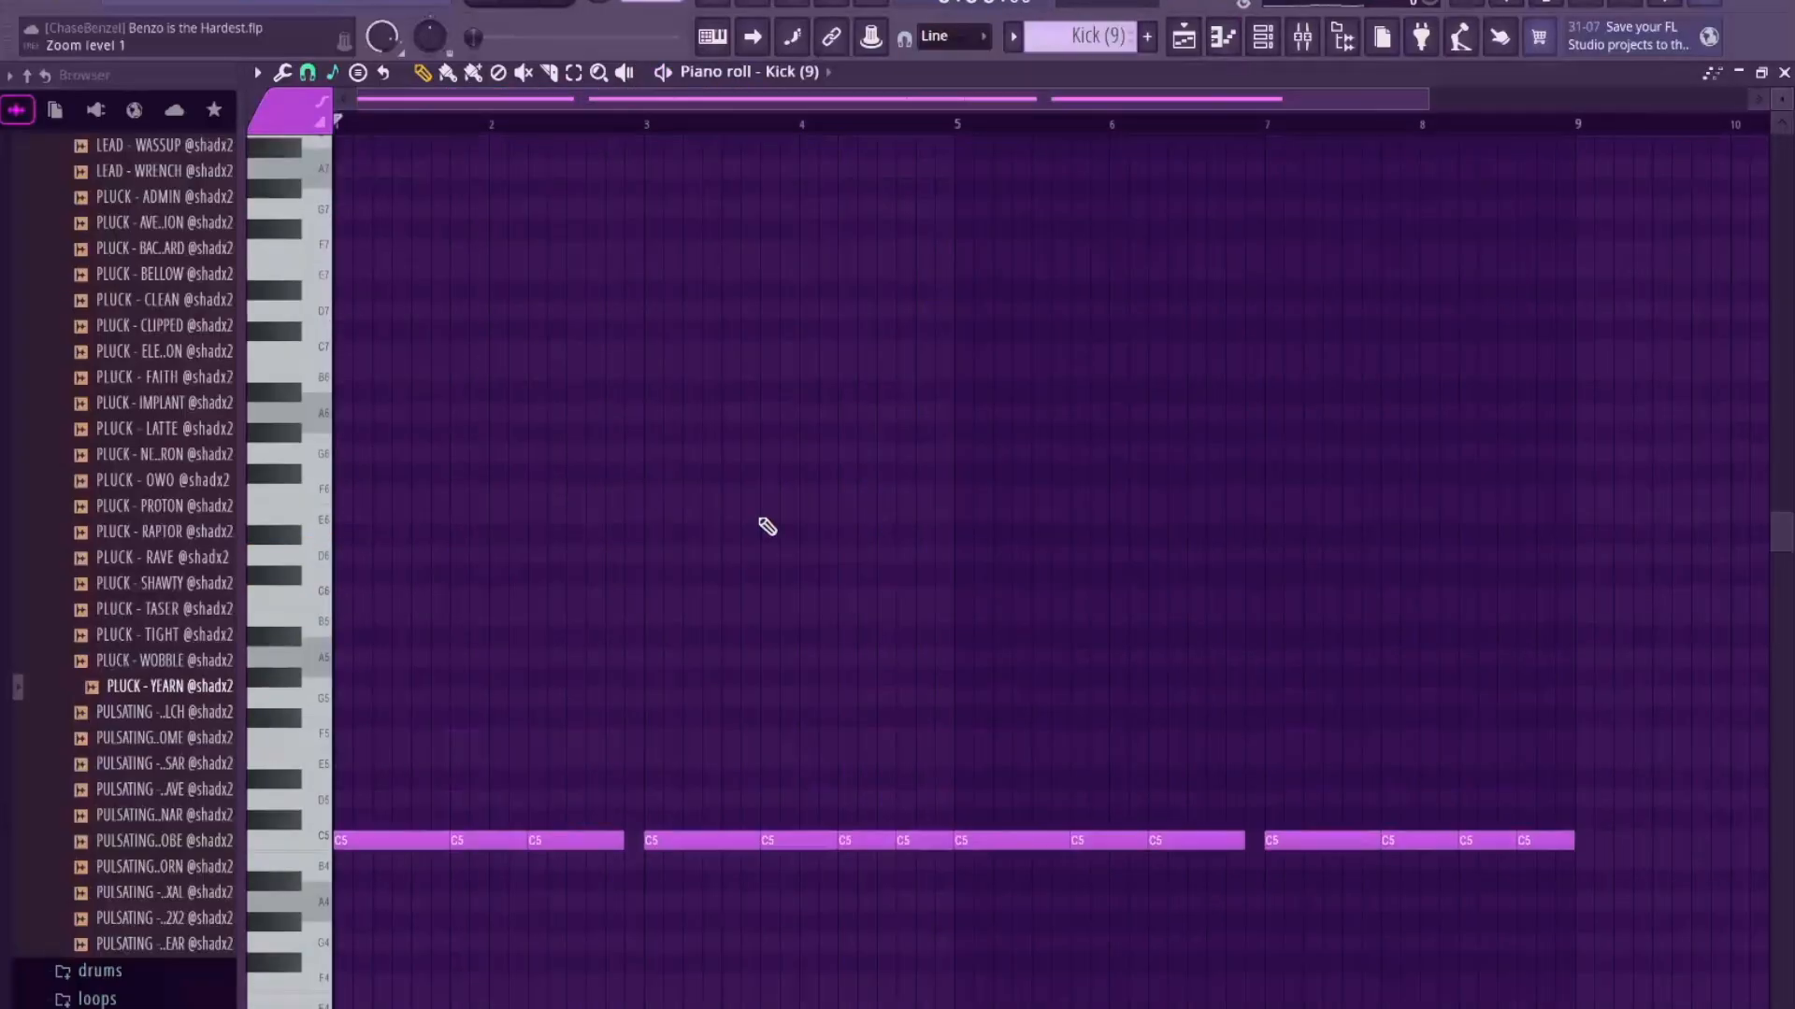
{"action": "scroll", "coordinate": [678, 572], "scroll_direction": "down", "scroll_amount": 4}
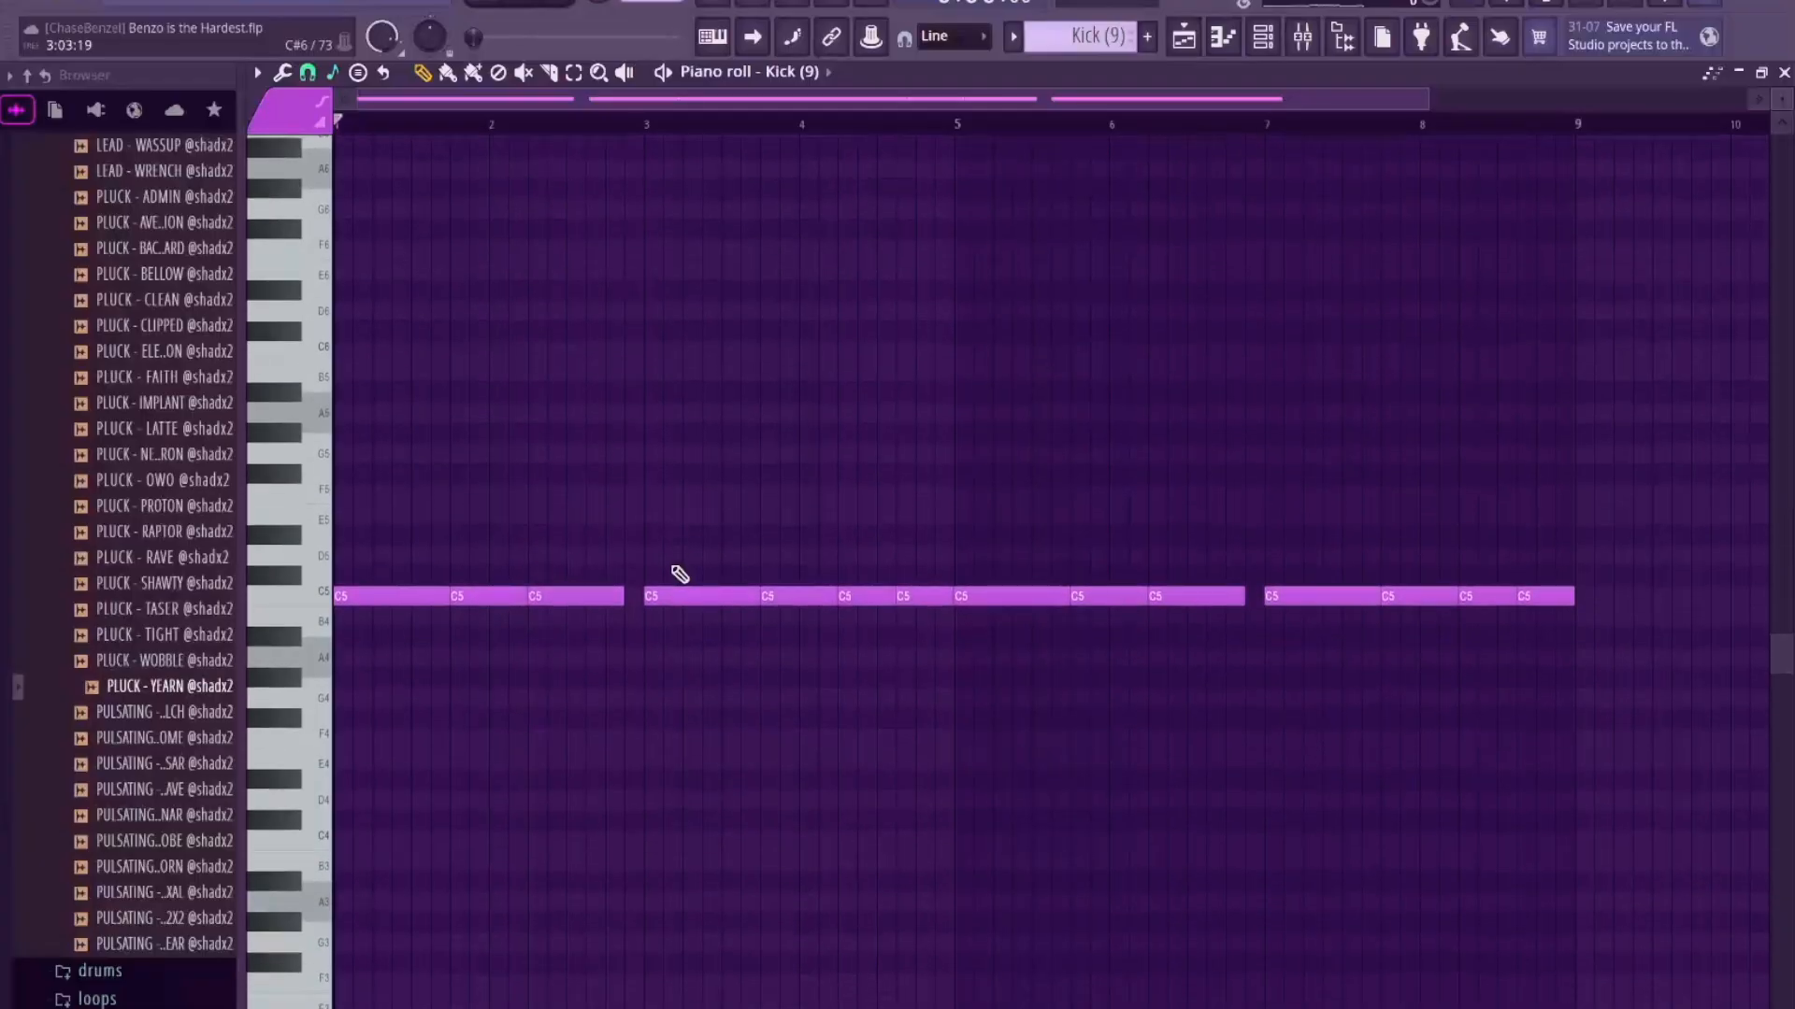
{"action": "key", "text": "space"}
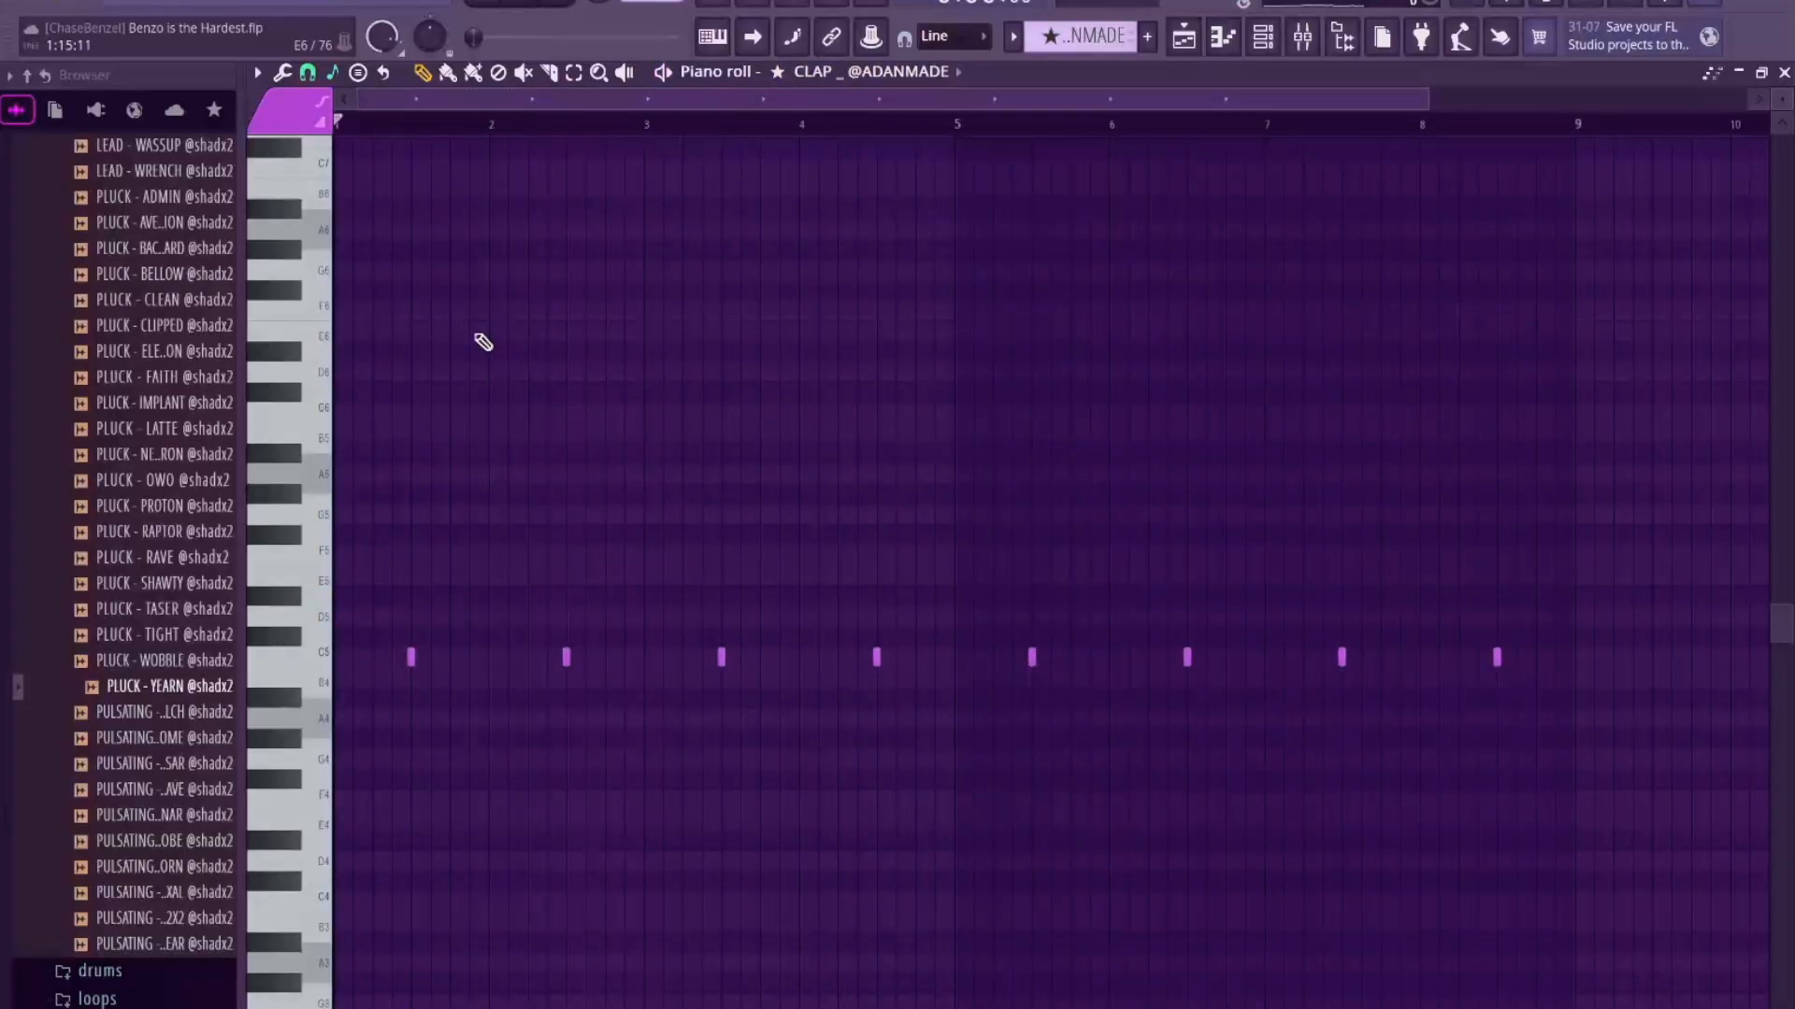
Step: Play the CLAP, Hat 1 and LATESUMMER SNARE drum patterns in the piano roll
{"action": "key", "text": "space"}
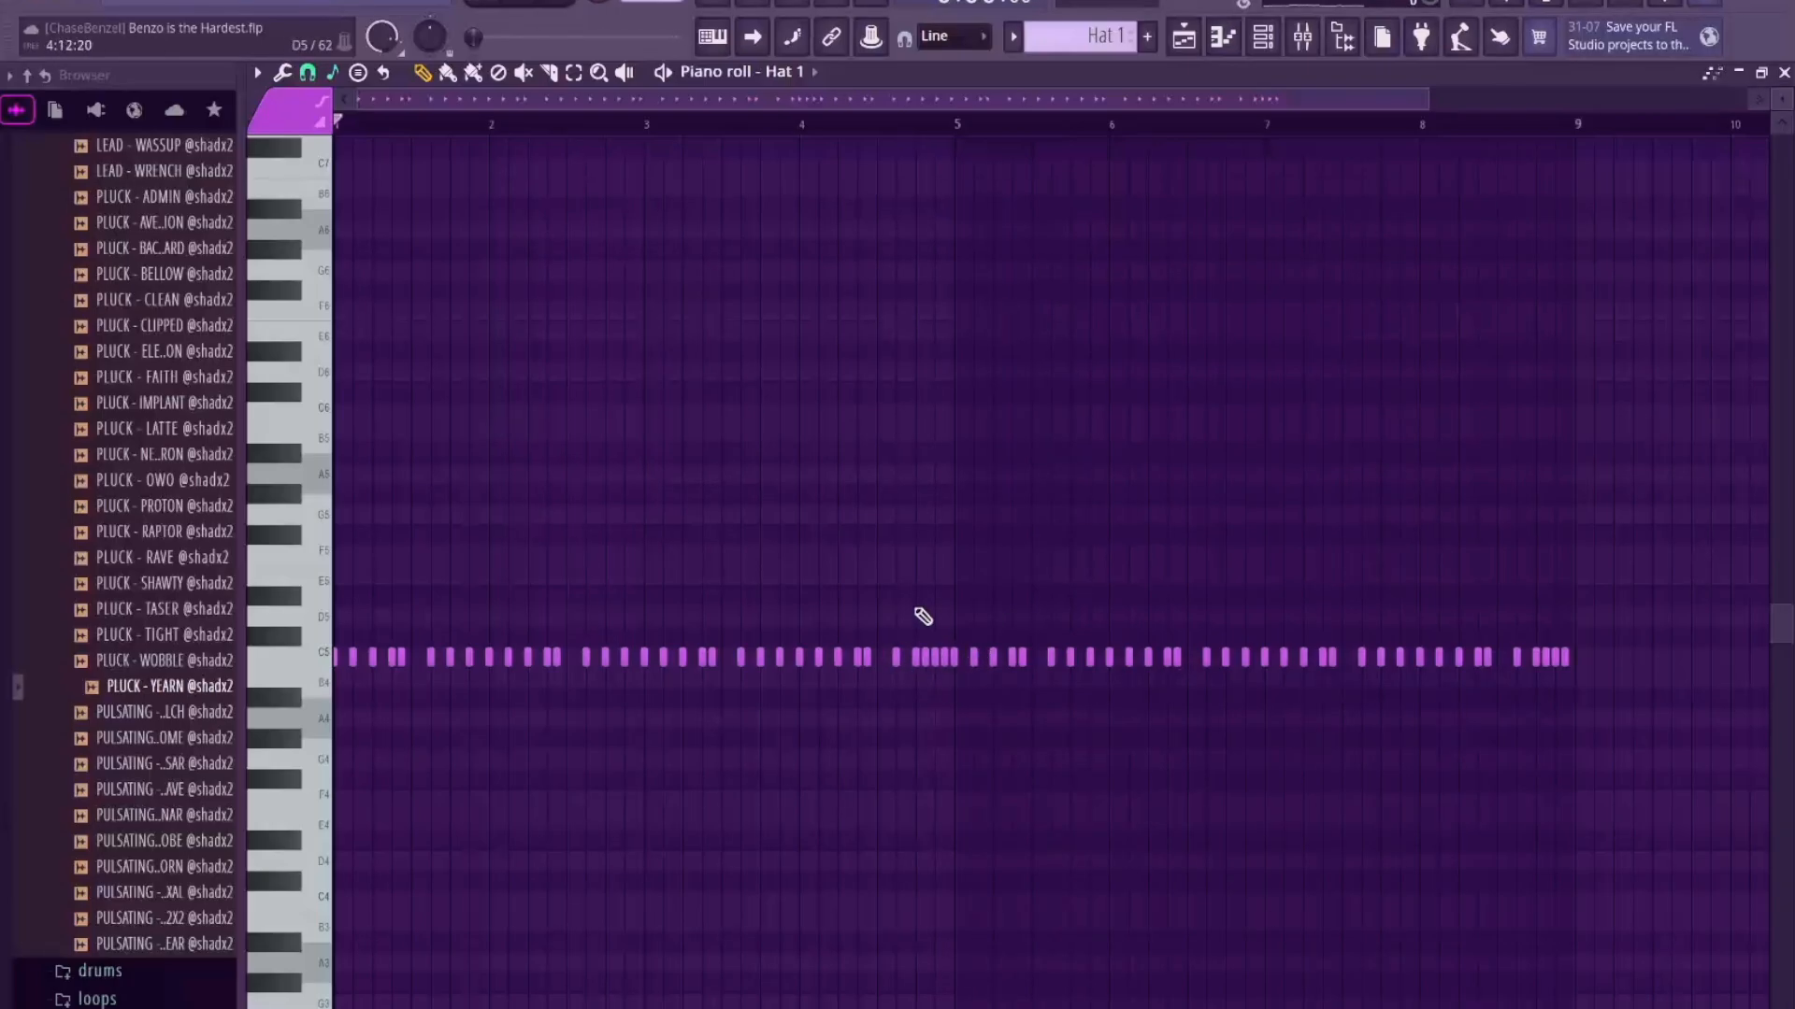
{"action": "key", "text": "space"}
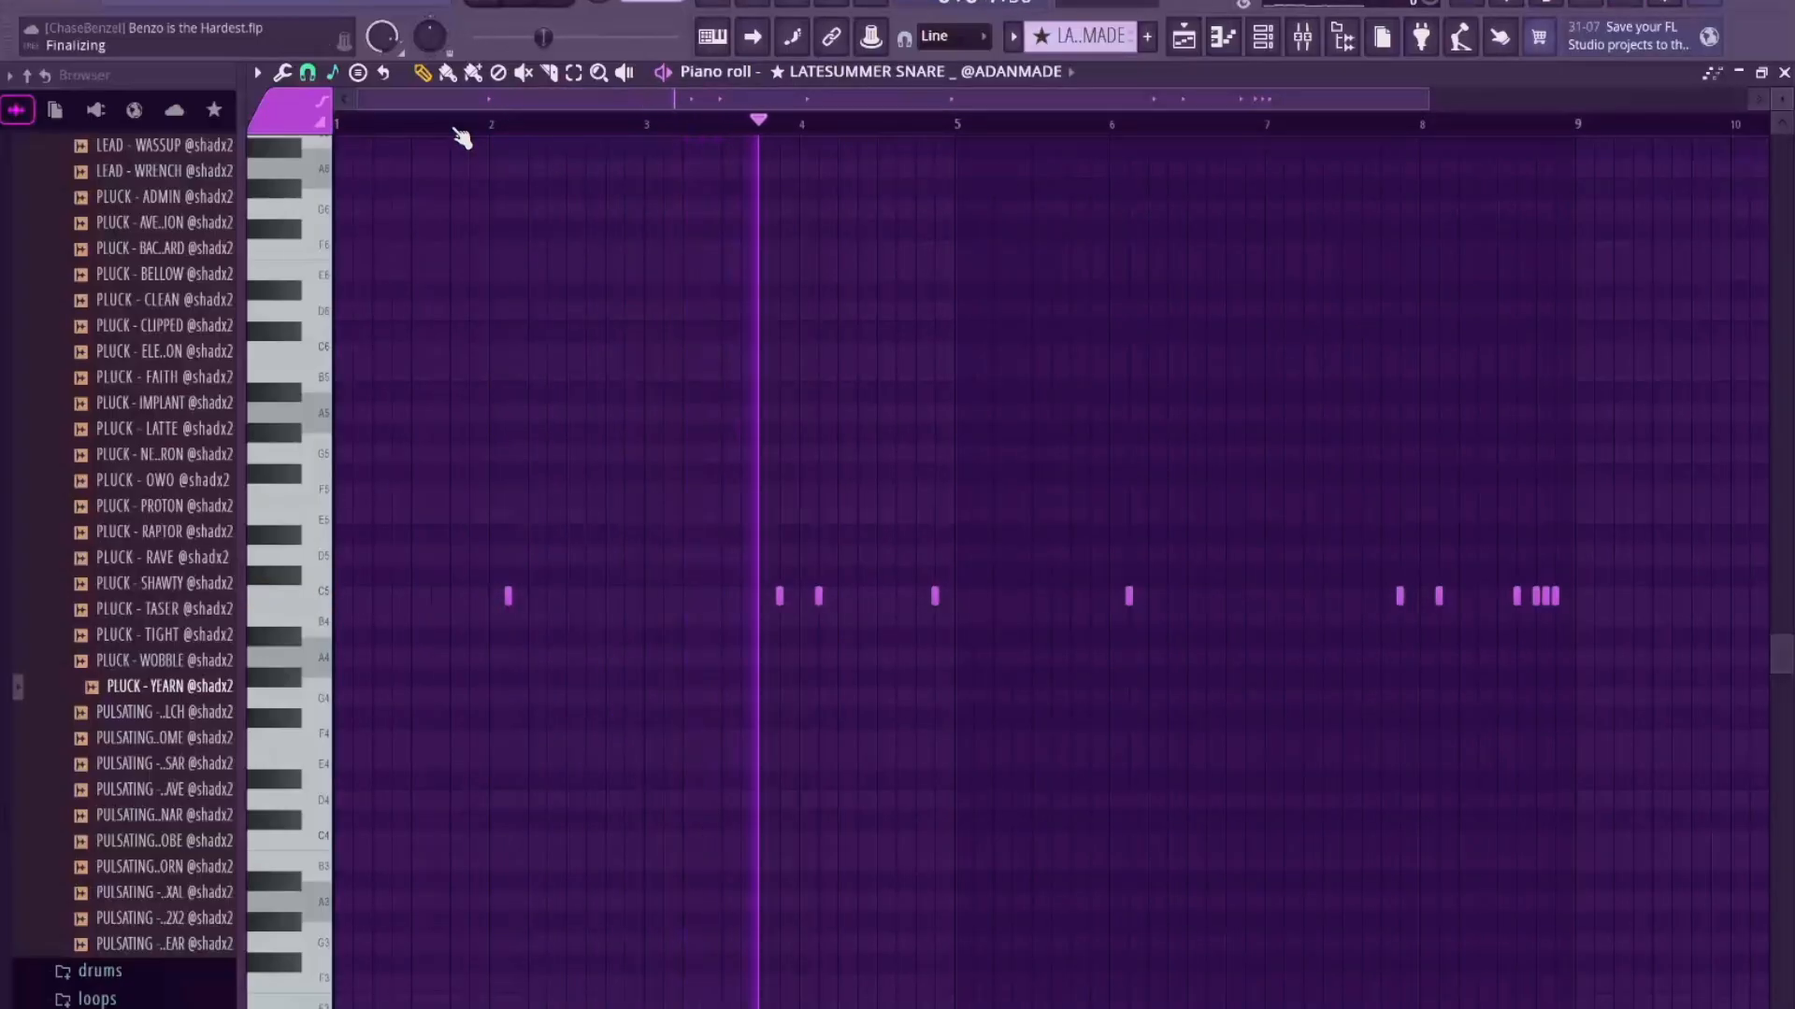
{"action": "key", "text": "space"}
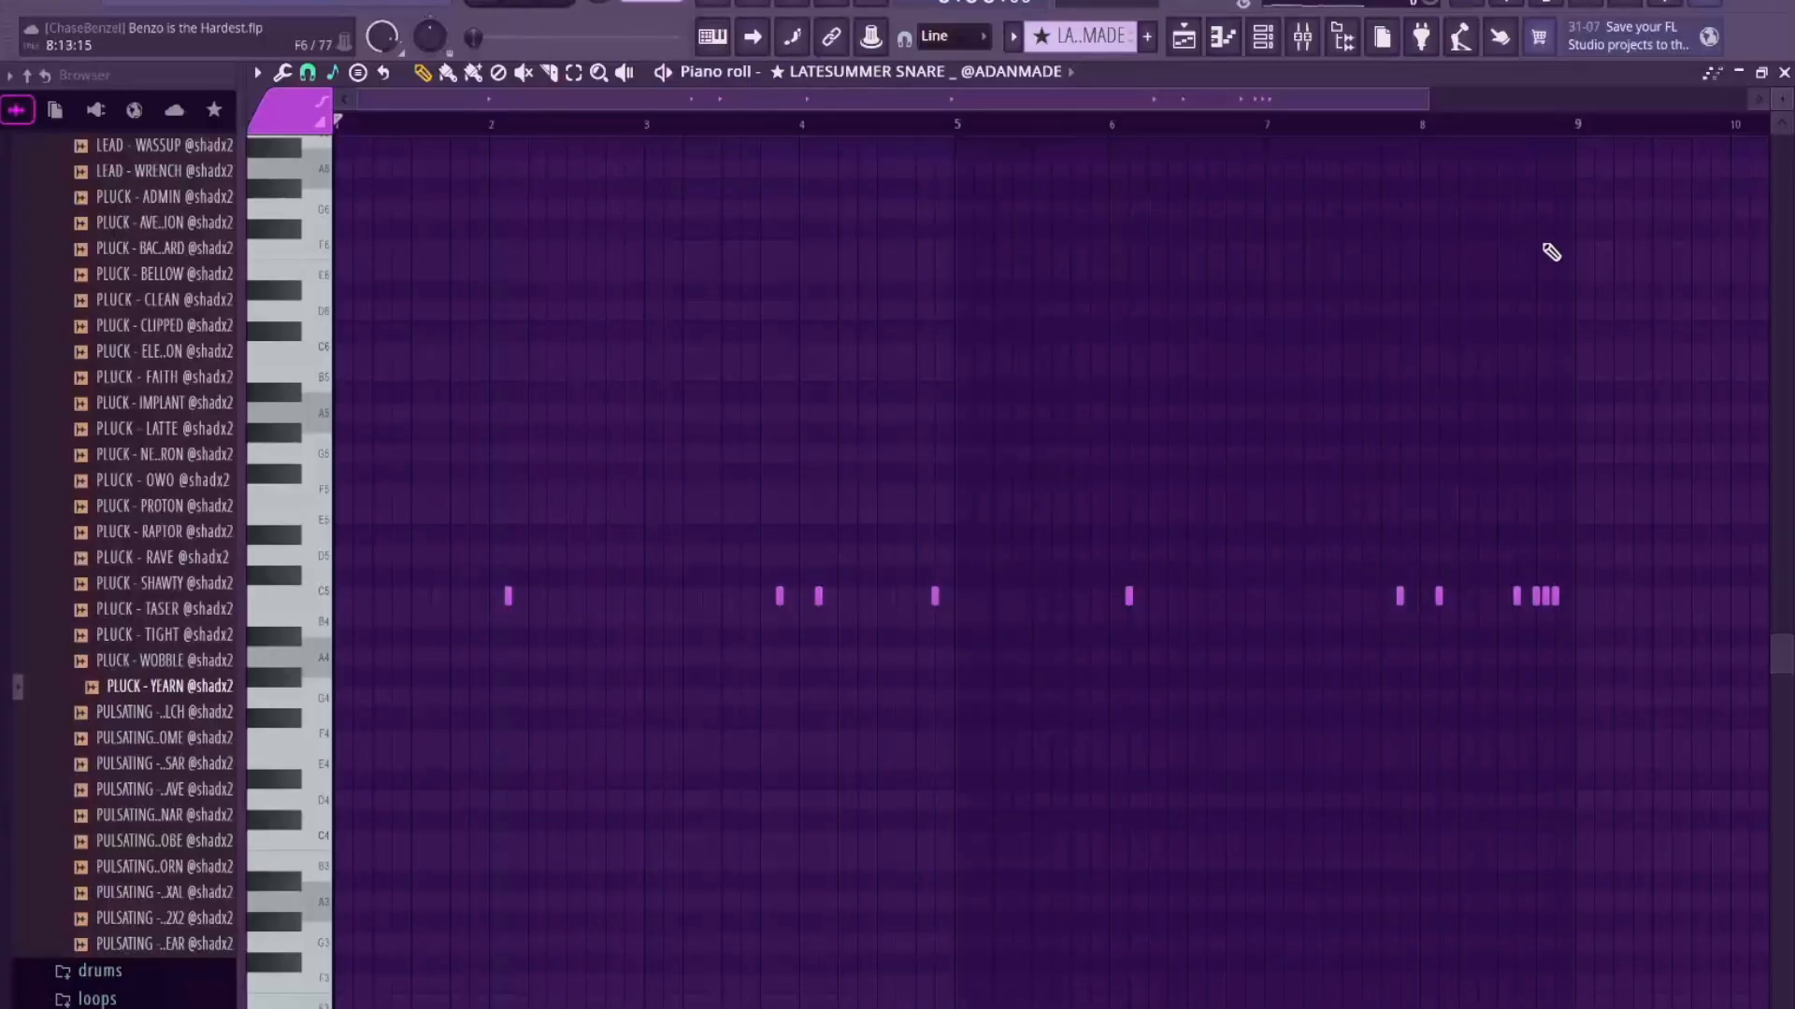
{"action": "left_click", "coordinate": [1500, 125]}
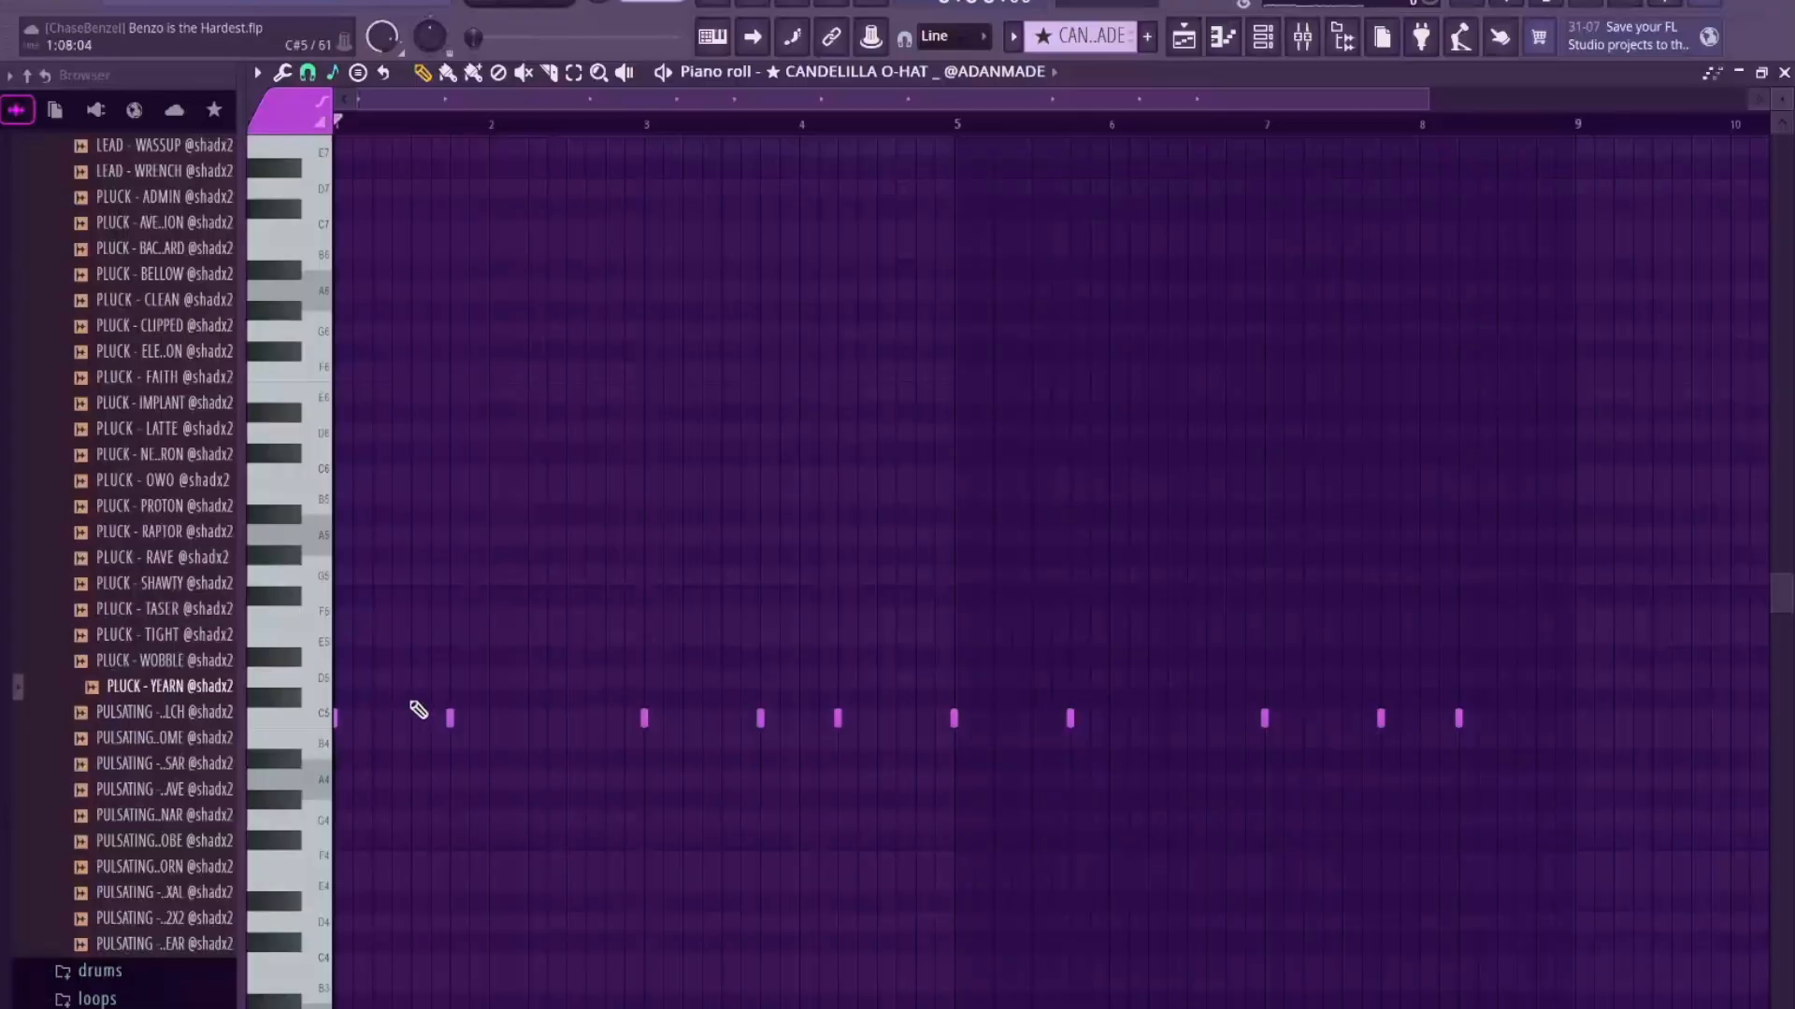
Step: Play the CANDELILLA O-HAT, PERCFILL 1 and car crash and siren sfx patterns
{"action": "key", "text": "space"}
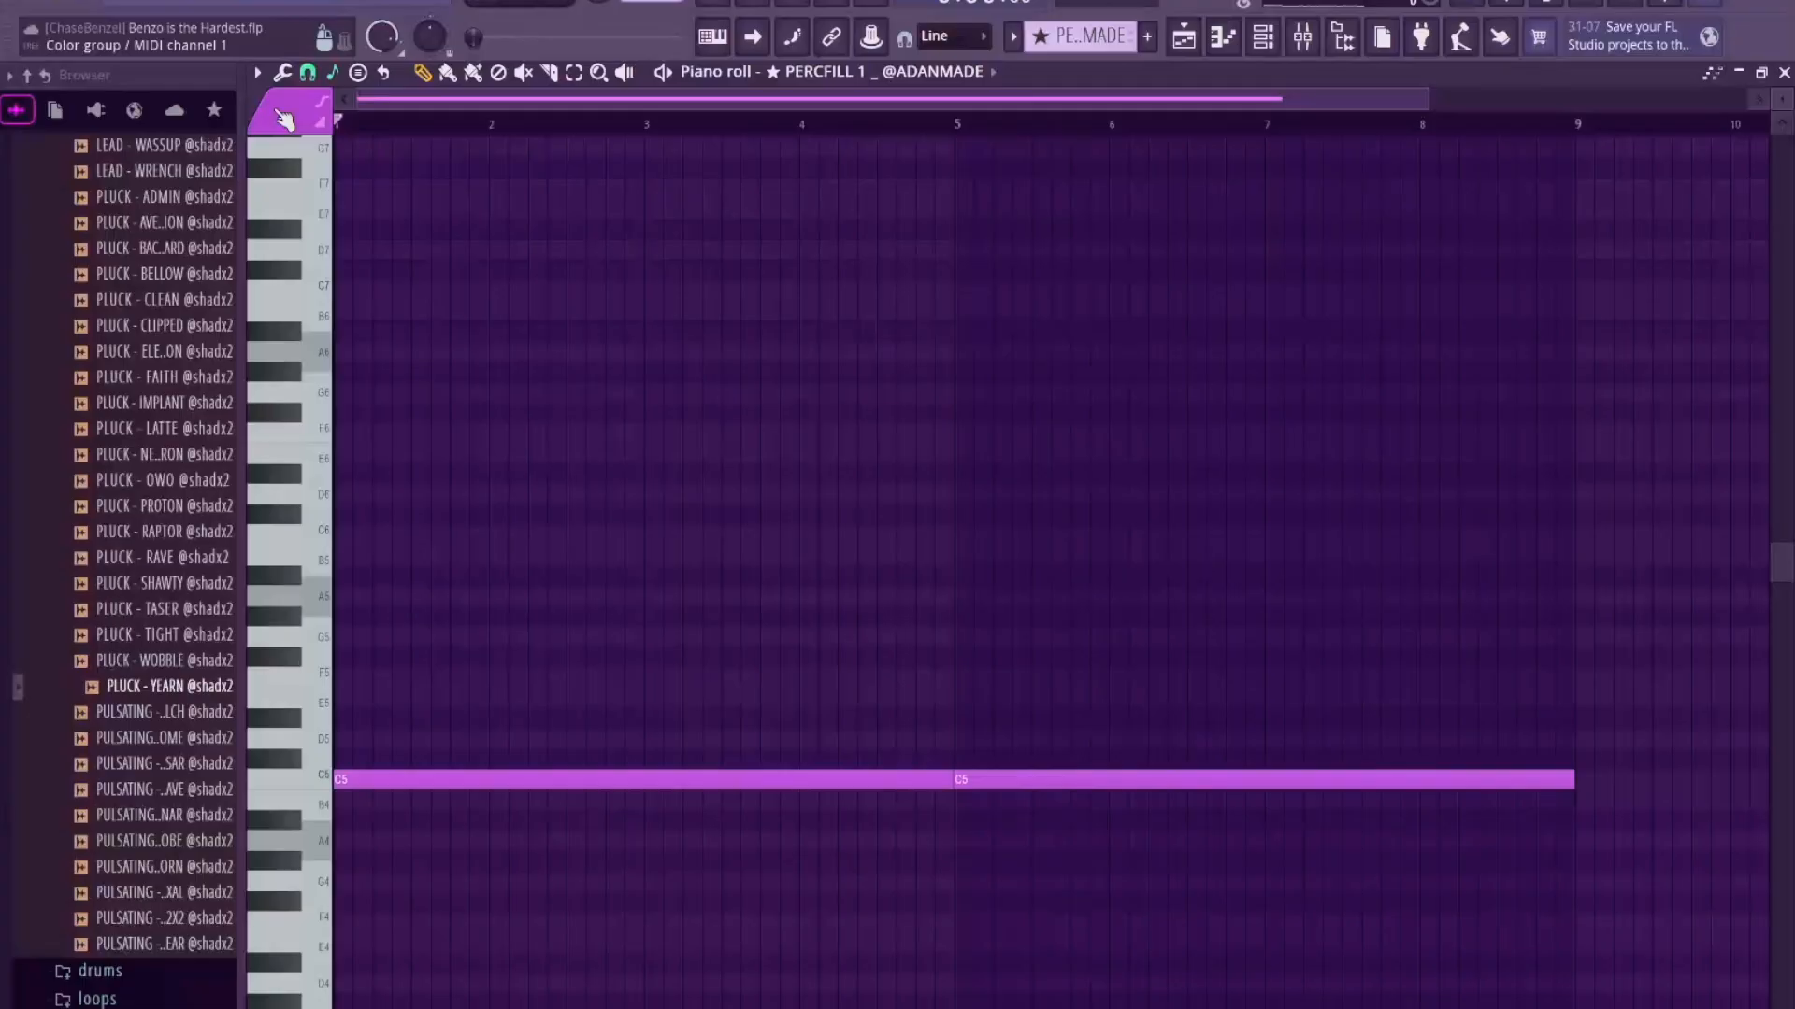
{"action": "key", "text": "space"}
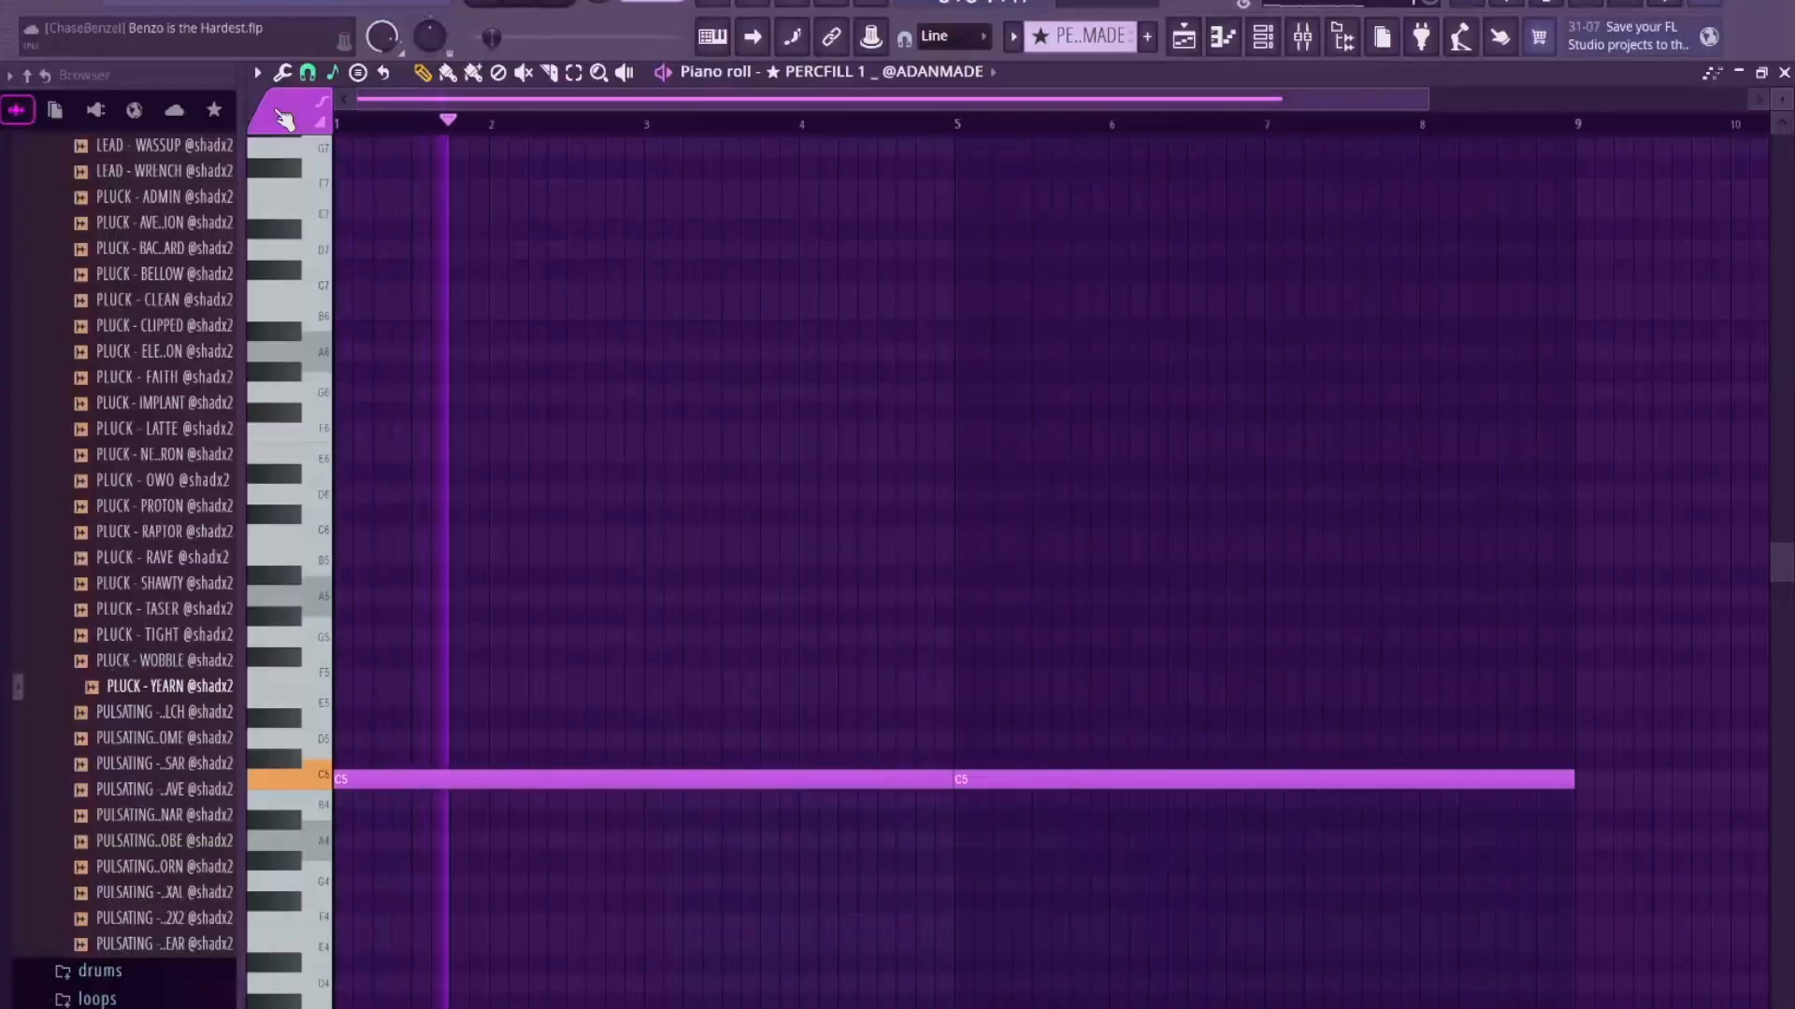
{"action": "key", "text": "space"}
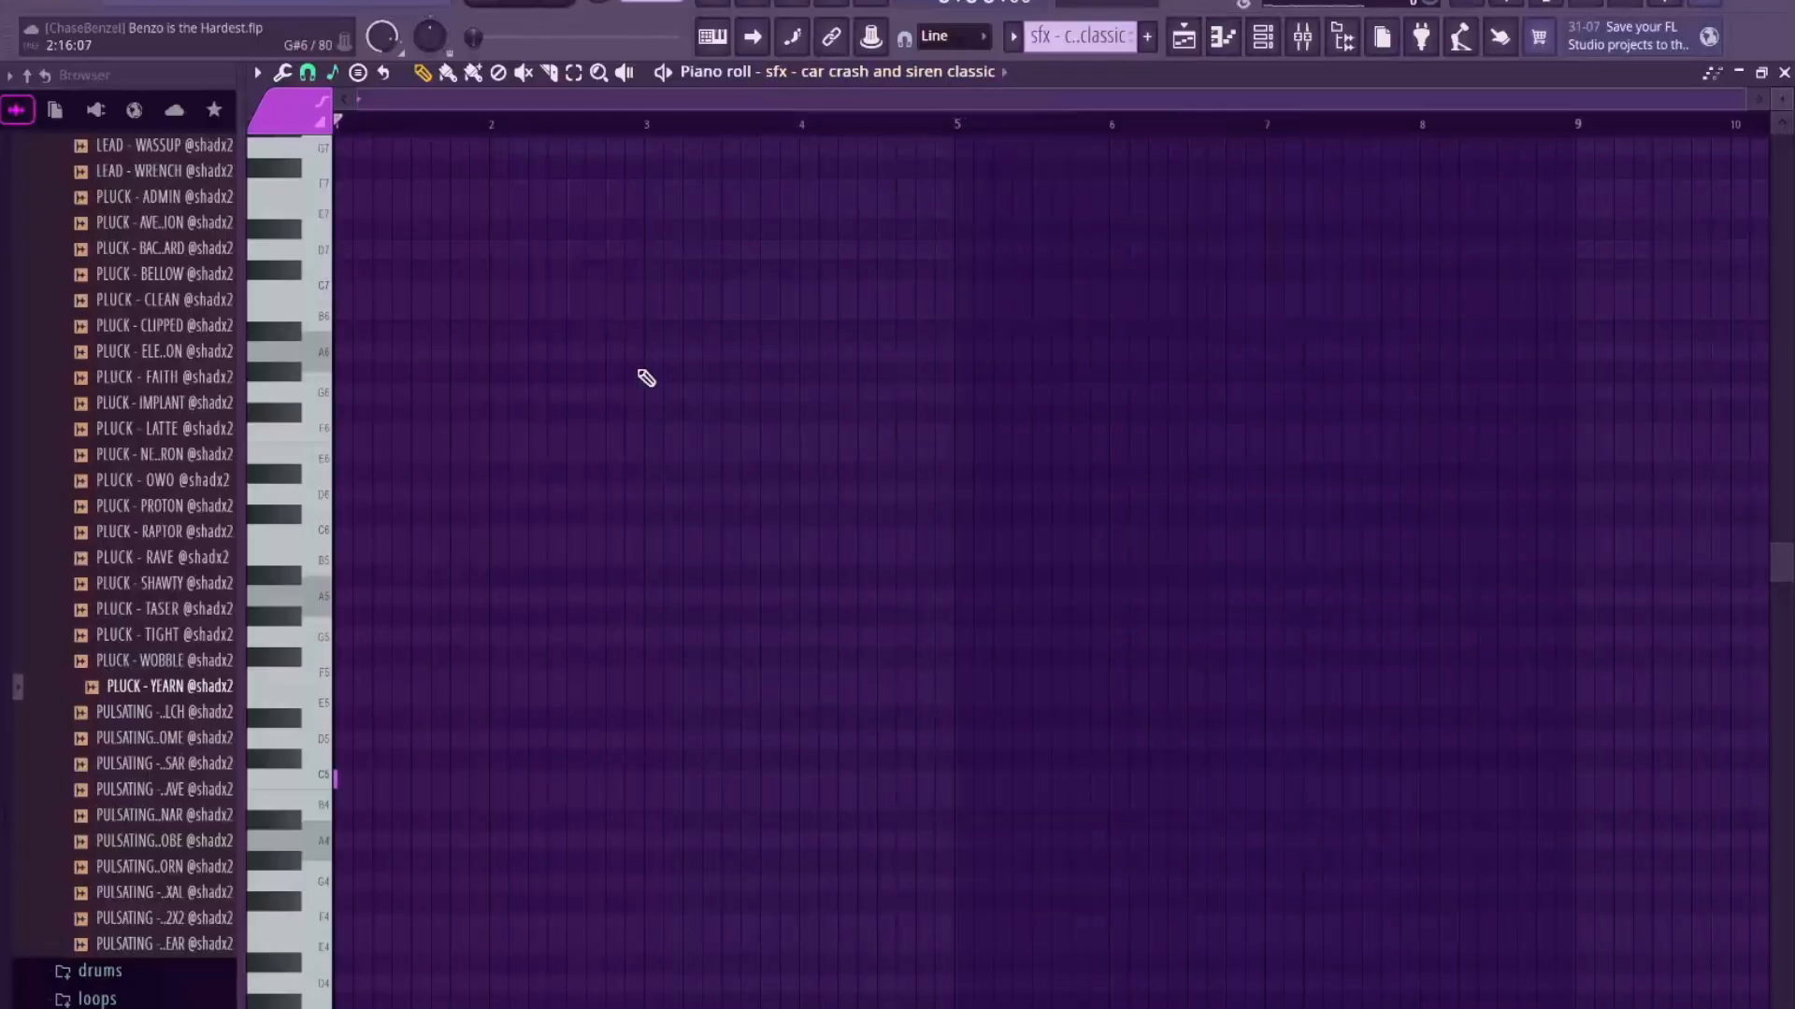
{"action": "scroll", "coordinate": [645, 377], "scroll_direction": "down", "scroll_amount": 1}
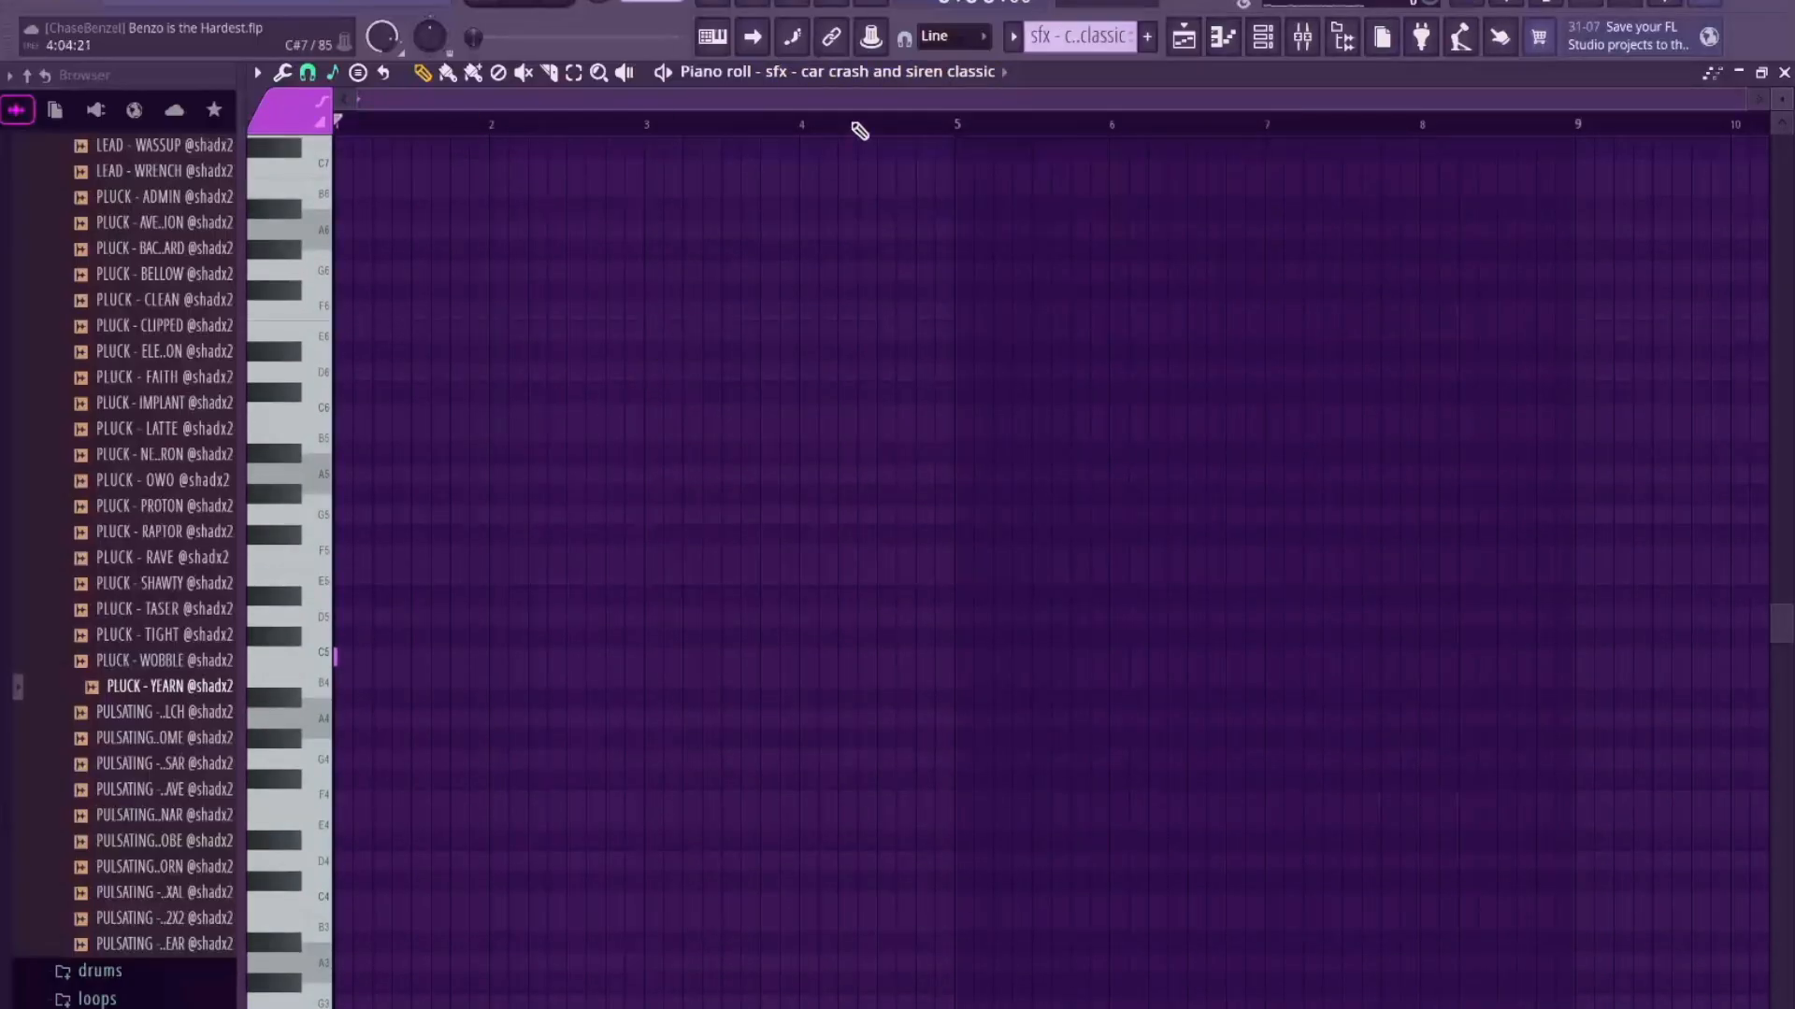
{"action": "key", "text": "space"}
Step: Review the playlist arrangement, and check the effect slots of the Hive, Insert 4 and Insert 5 mixer tracks
{"action": "key", "text": "F5"}
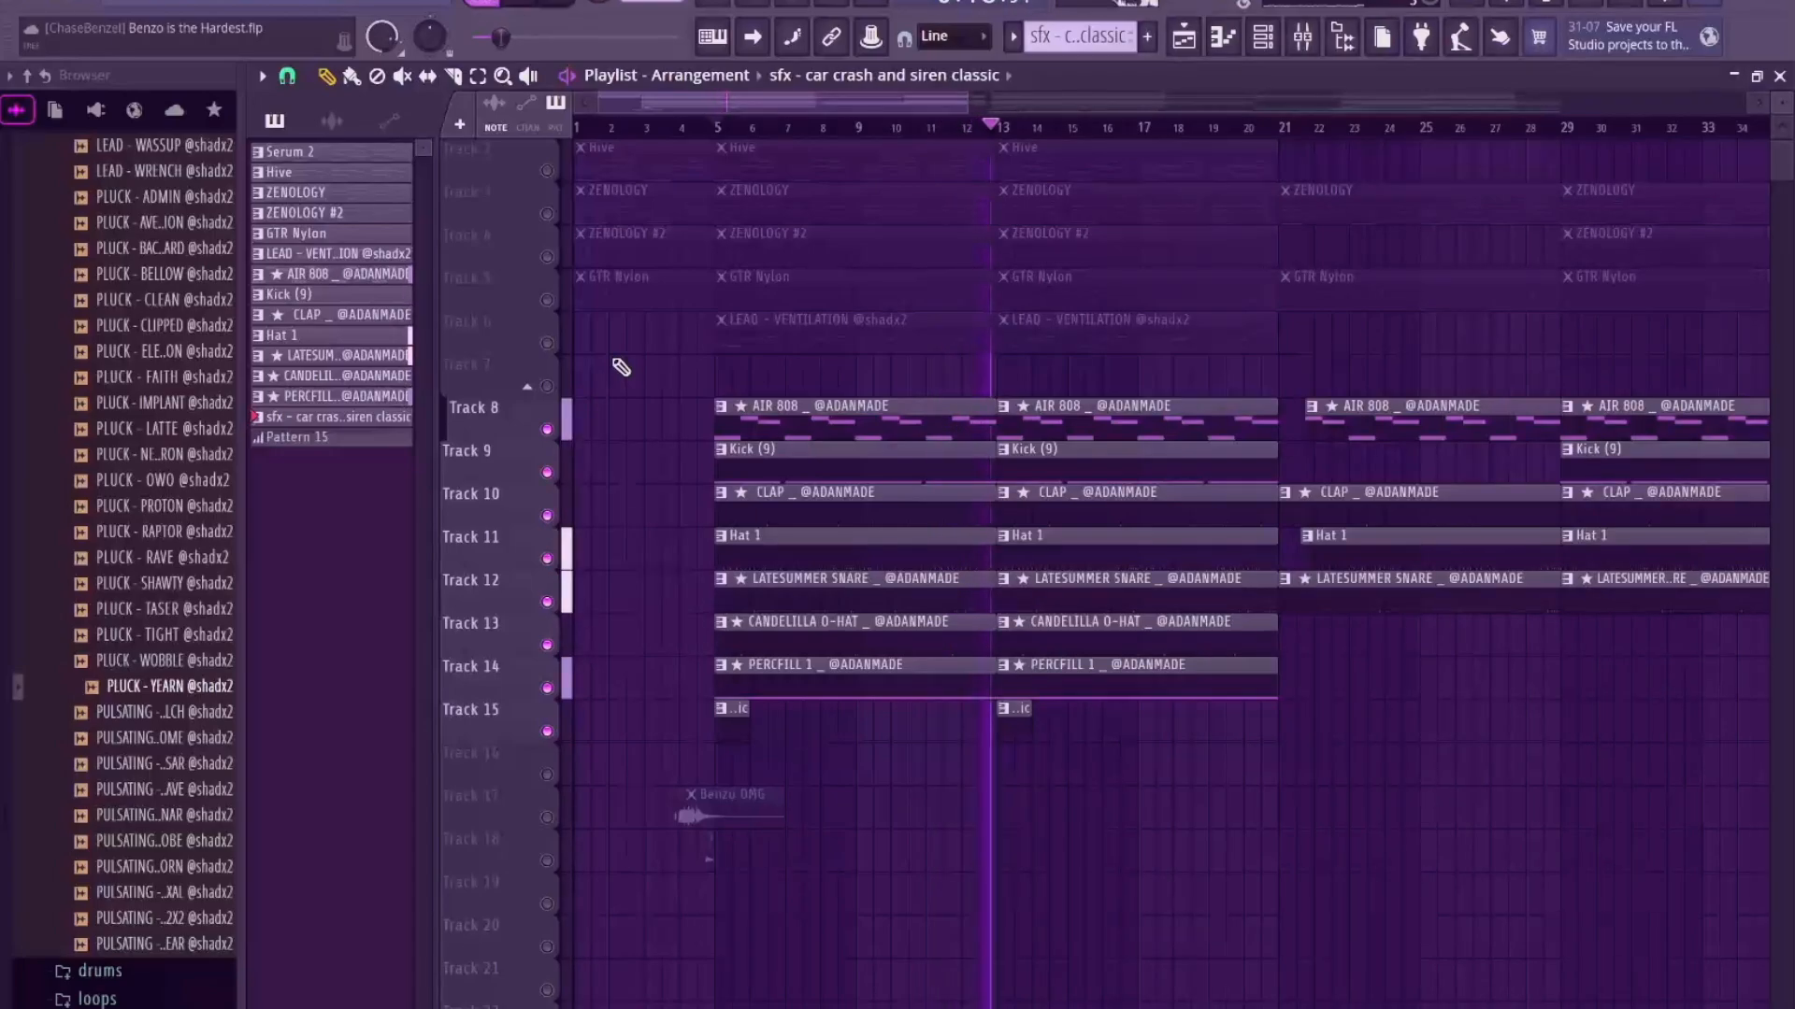
{"action": "key", "text": "F9"}
{"action": "left_click", "coordinate": [551, 240]}
{"action": "left_click", "coordinate": [458, 242]}
{"action": "left_click", "coordinate": [590, 244]}
{"action": "left_click", "coordinate": [564, 241]}
{"action": "left_click", "coordinate": [621, 243]}
Step: Inspect the ShaperBox 3 pan curve on Insert 5 and the Fruity Parametric EQ 2 curve on Insert 6
{"action": "left_click", "coordinate": [1594, 186]}
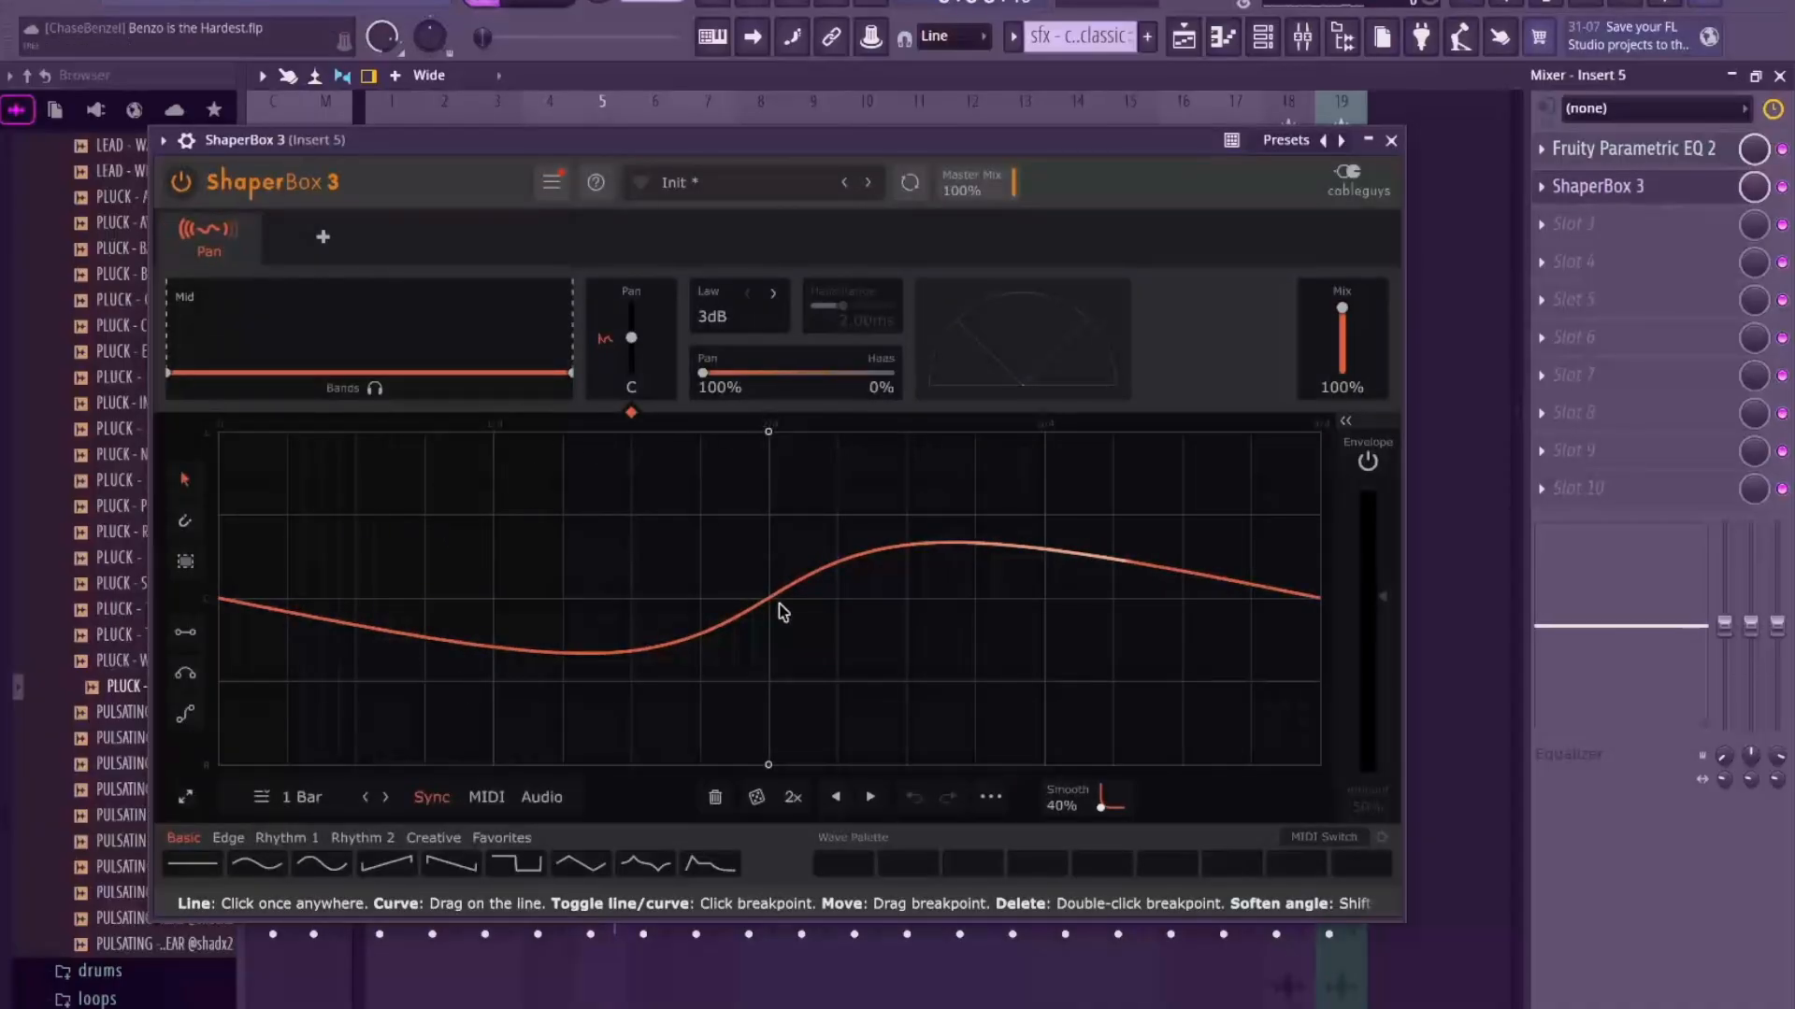
{"action": "left_click", "coordinate": [1594, 186]}
{"action": "left_click", "coordinate": [1669, 151]}
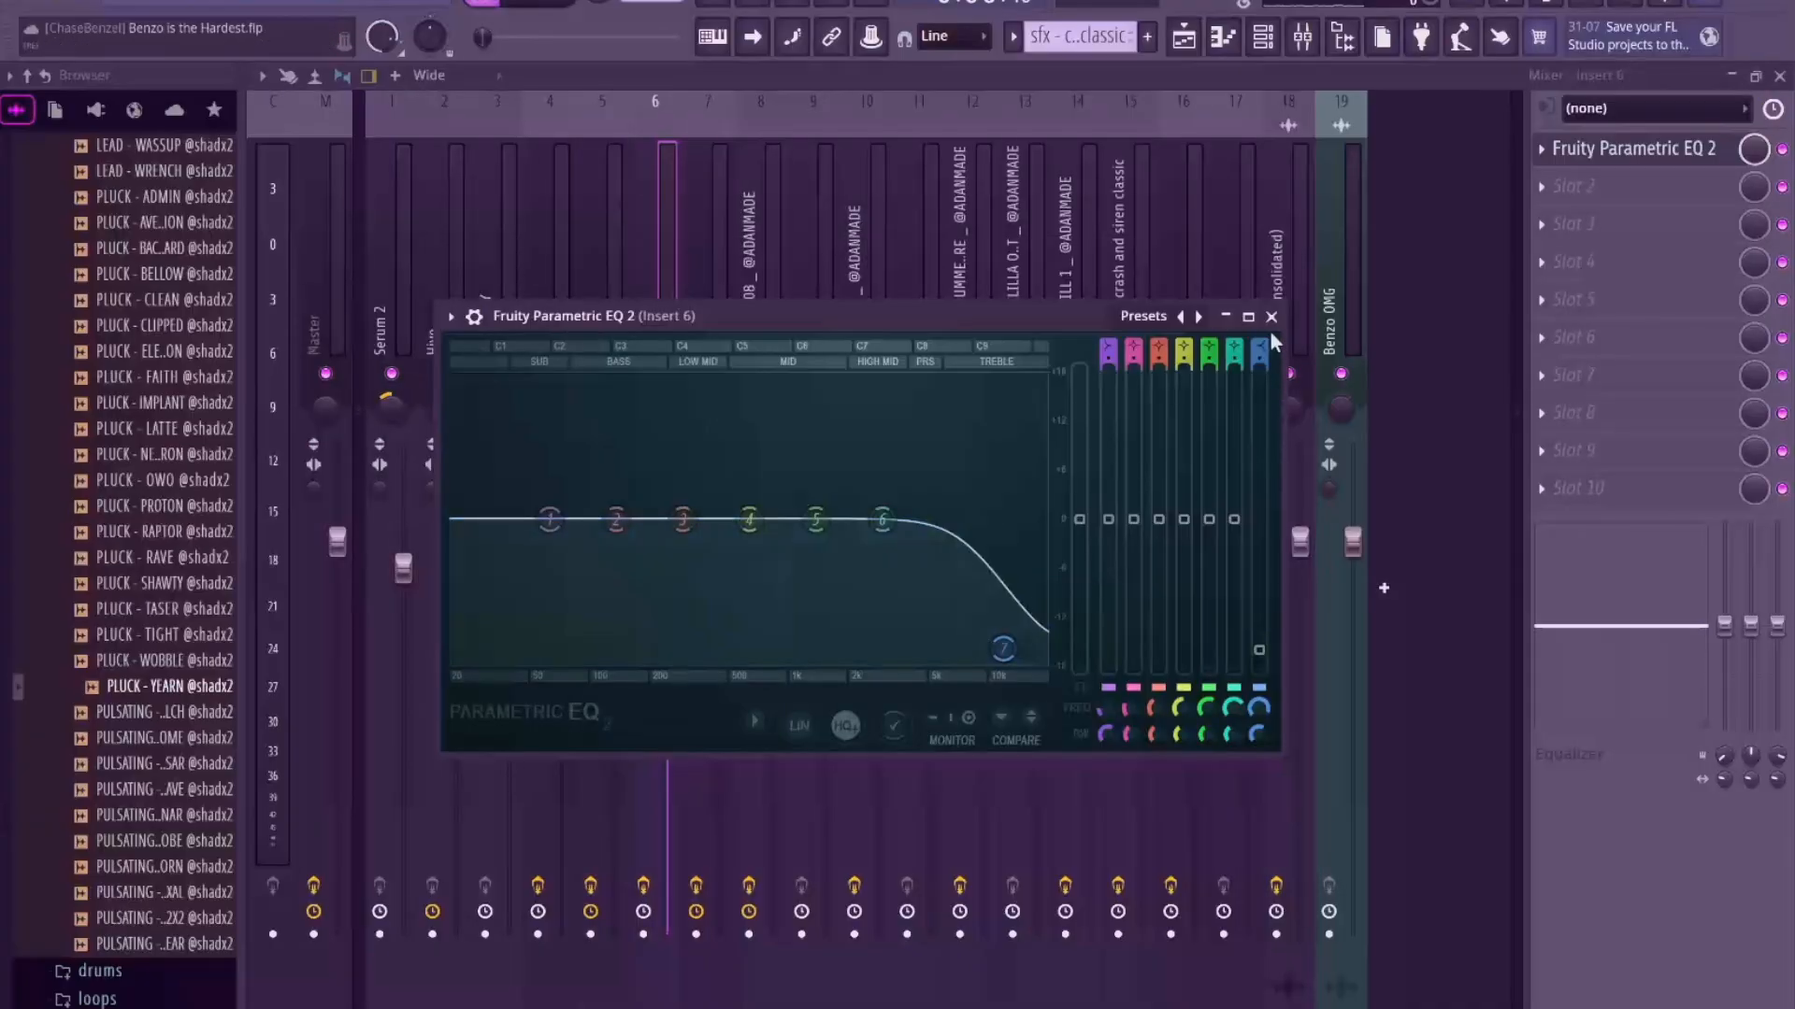
{"action": "left_click", "coordinate": [1271, 317]}
Step: Select Insert 7 in the mixer and inspect its first Fruity Parametric EQ 2
{"action": "left_click", "coordinate": [720, 252]}
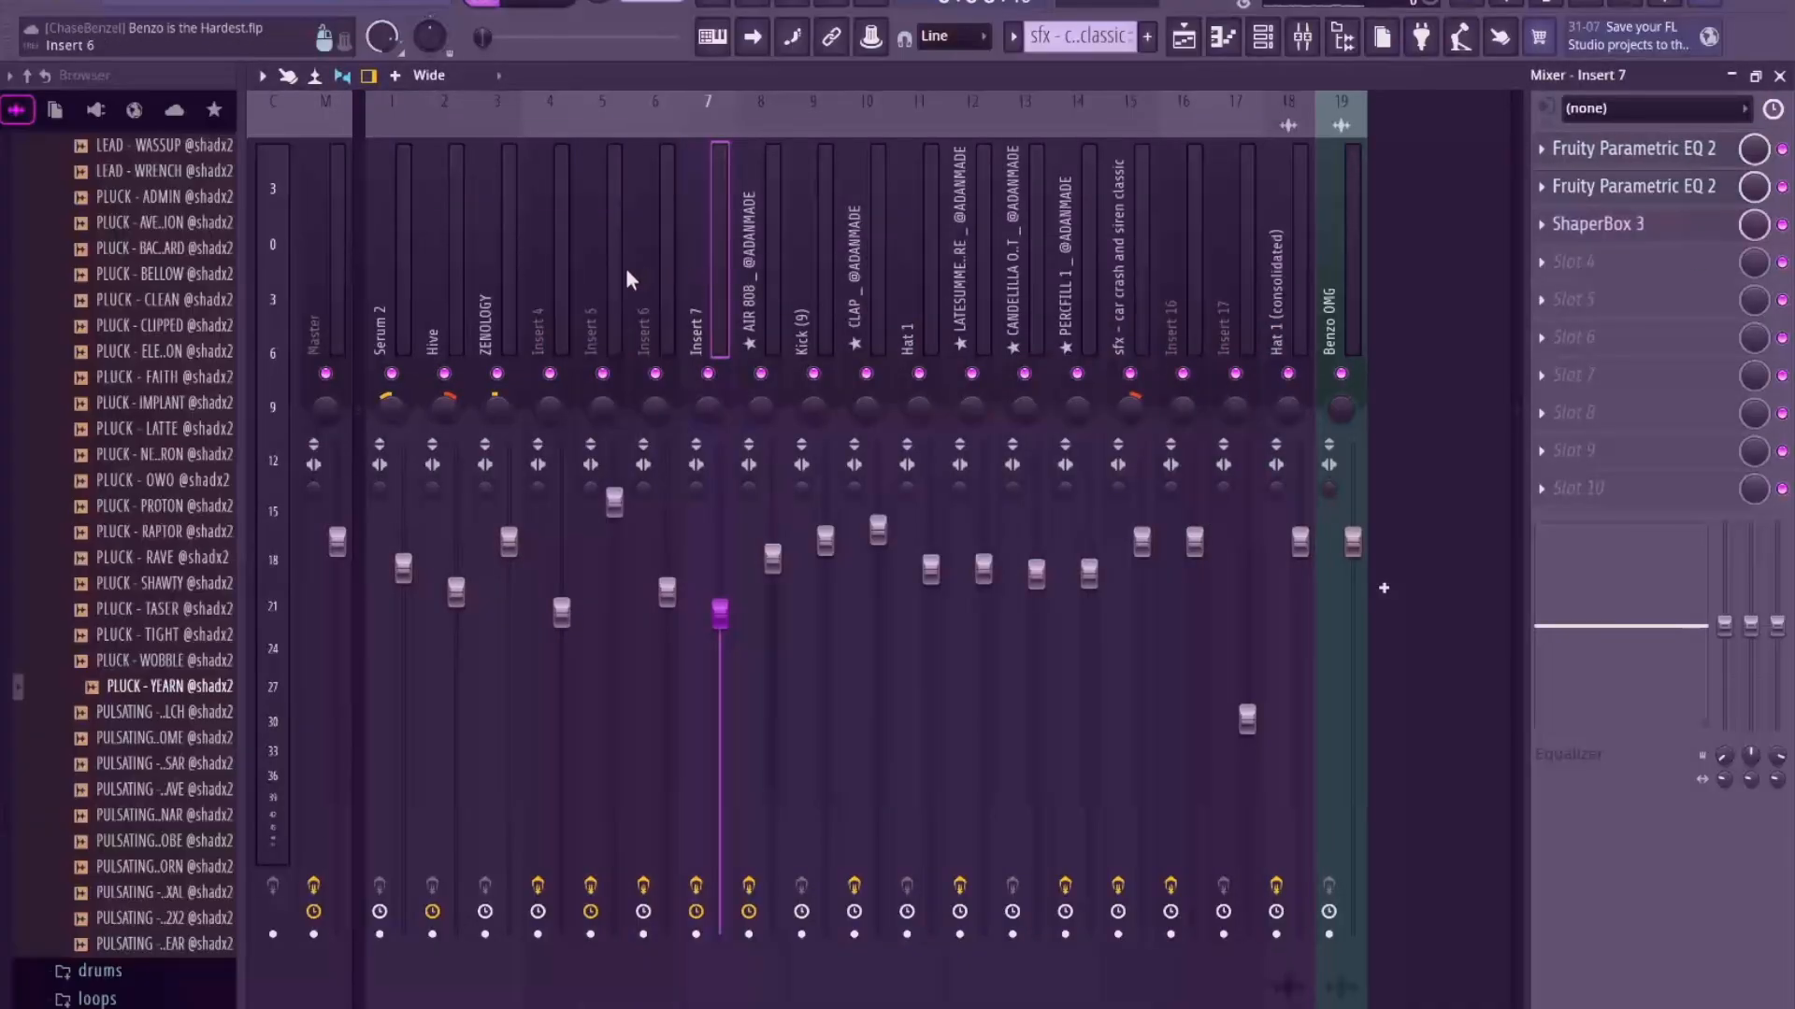
{"action": "left_click", "coordinate": [1667, 237]}
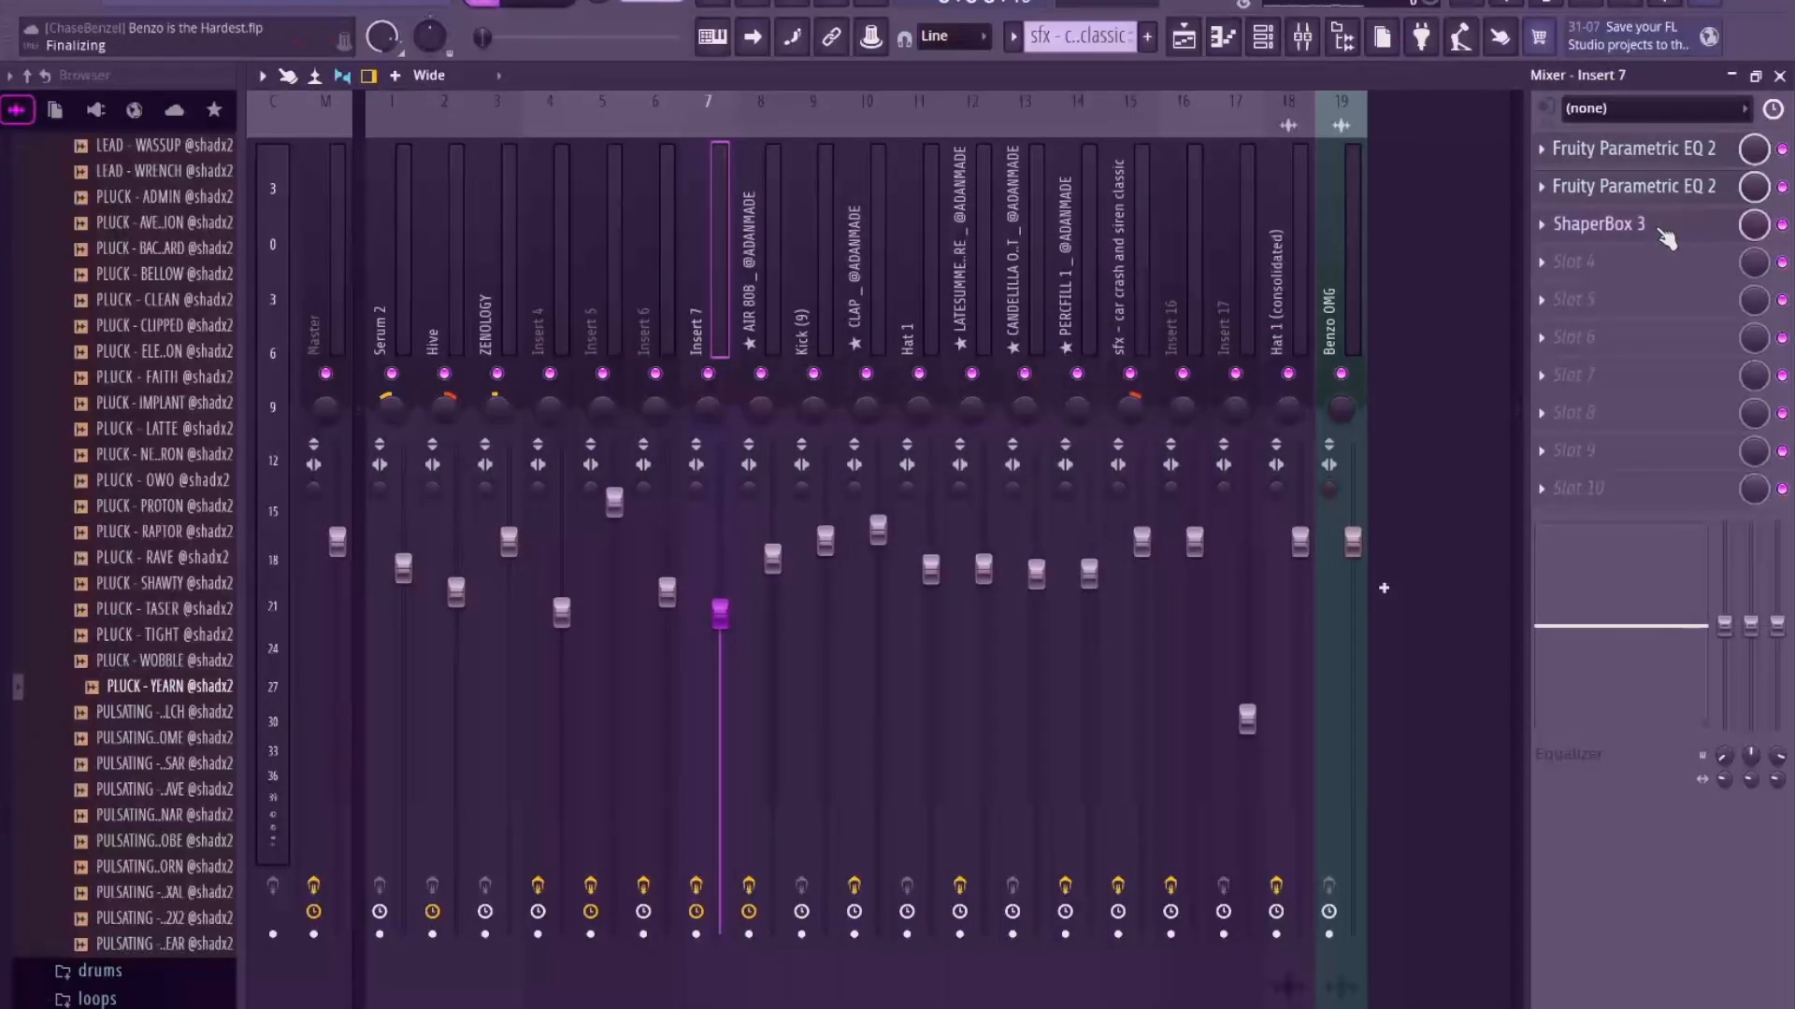
{"action": "left_click", "coordinate": [1629, 156]}
{"action": "left_click", "coordinate": [1081, 130]}
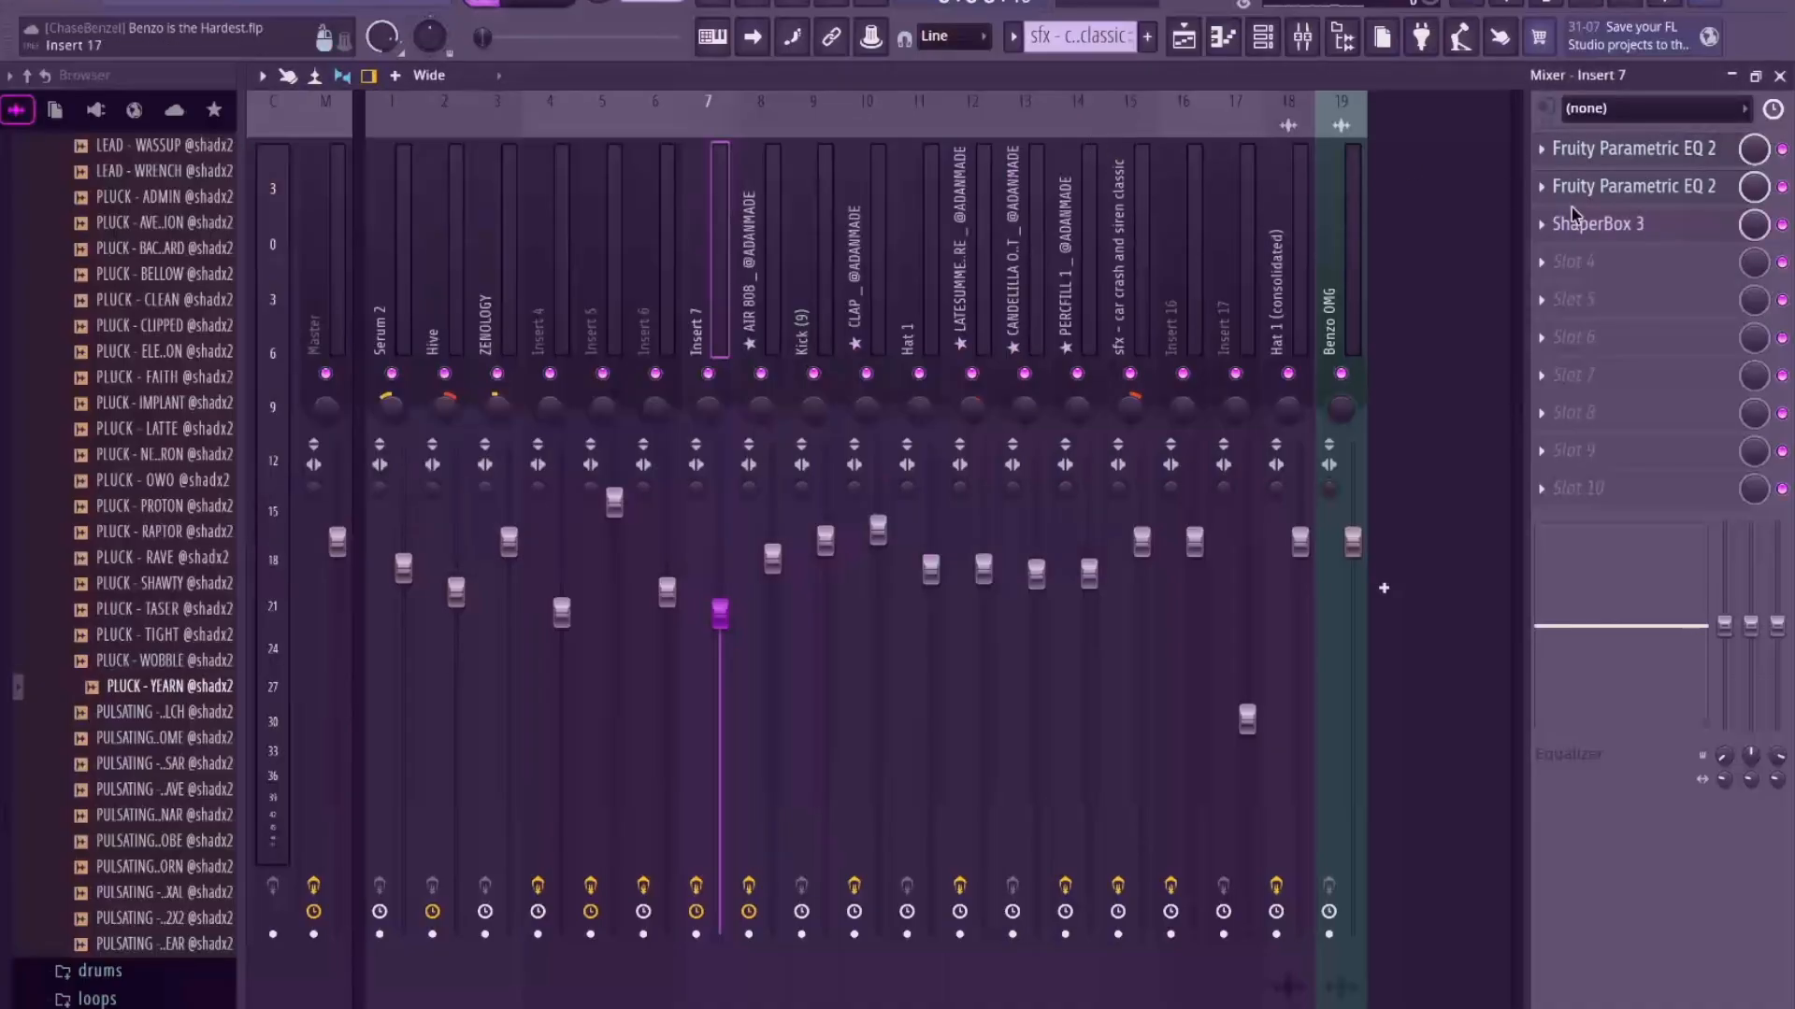
Step: Examine the Crush, Width, Noise and Drive settings of ShaperBox 3 on Insert 7
{"action": "left_click", "coordinate": [1600, 224]}
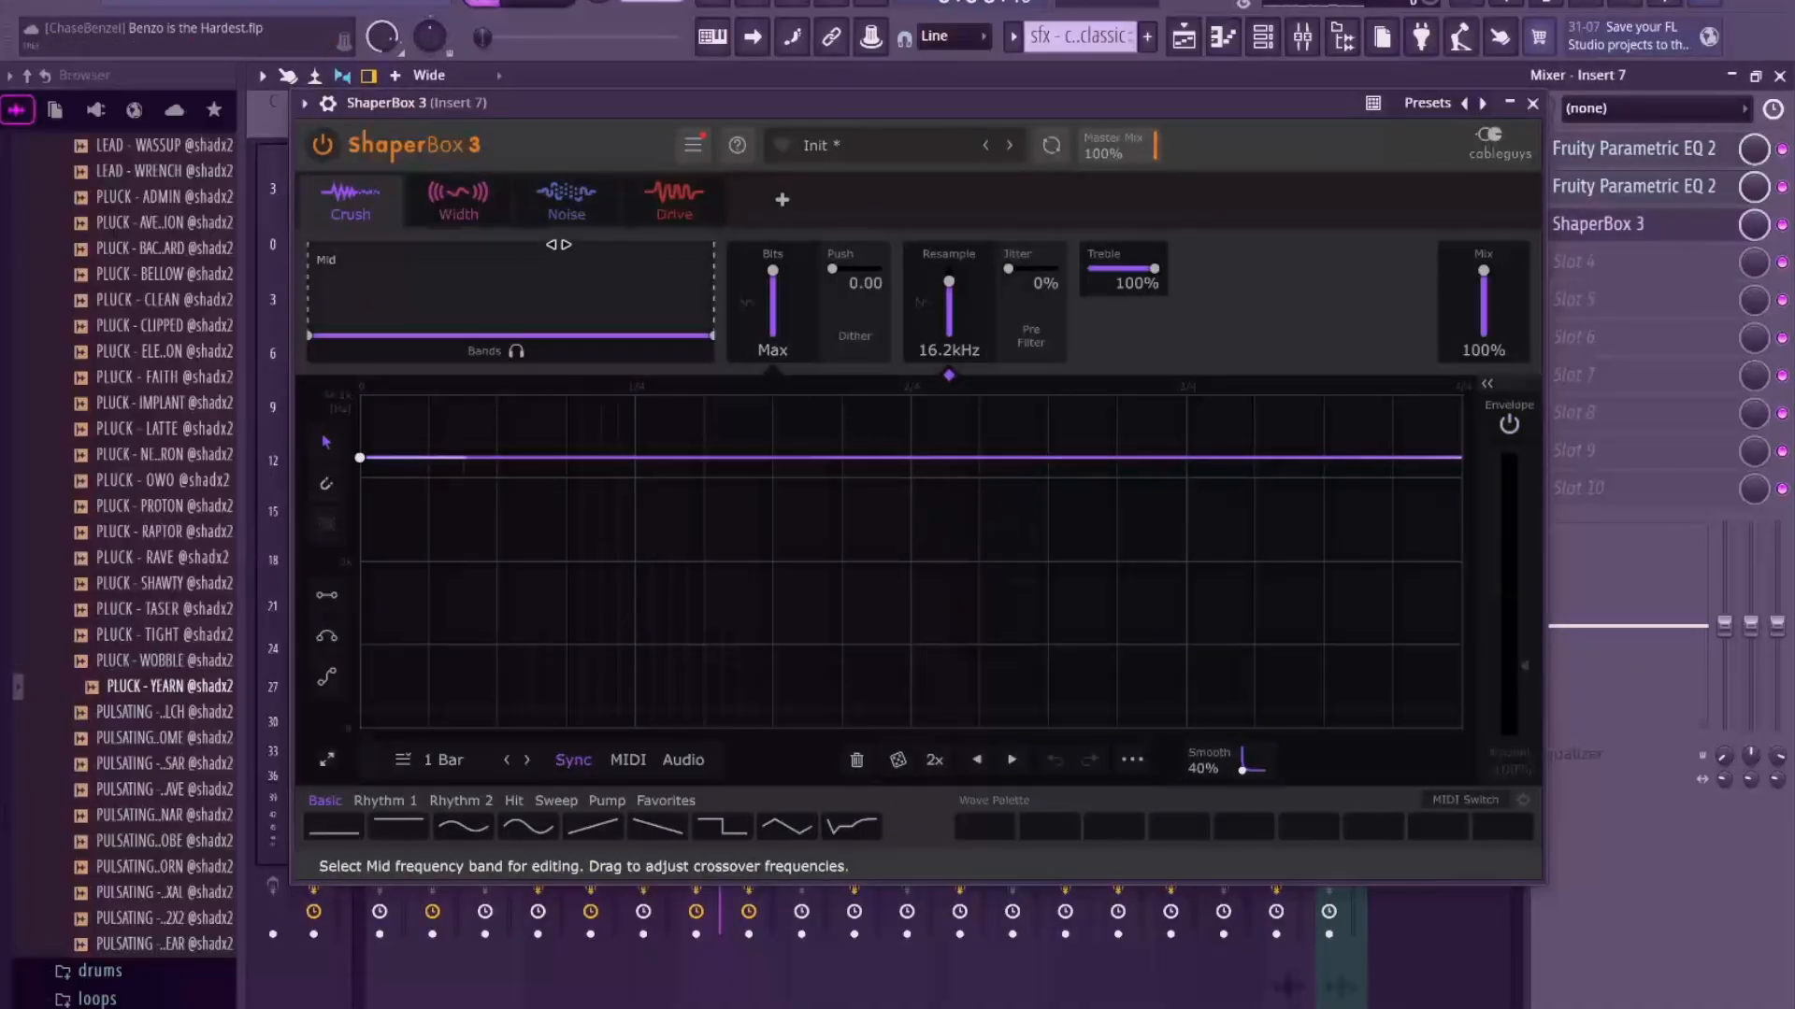
{"action": "left_click", "coordinate": [458, 201]}
{"action": "left_click", "coordinate": [567, 201]}
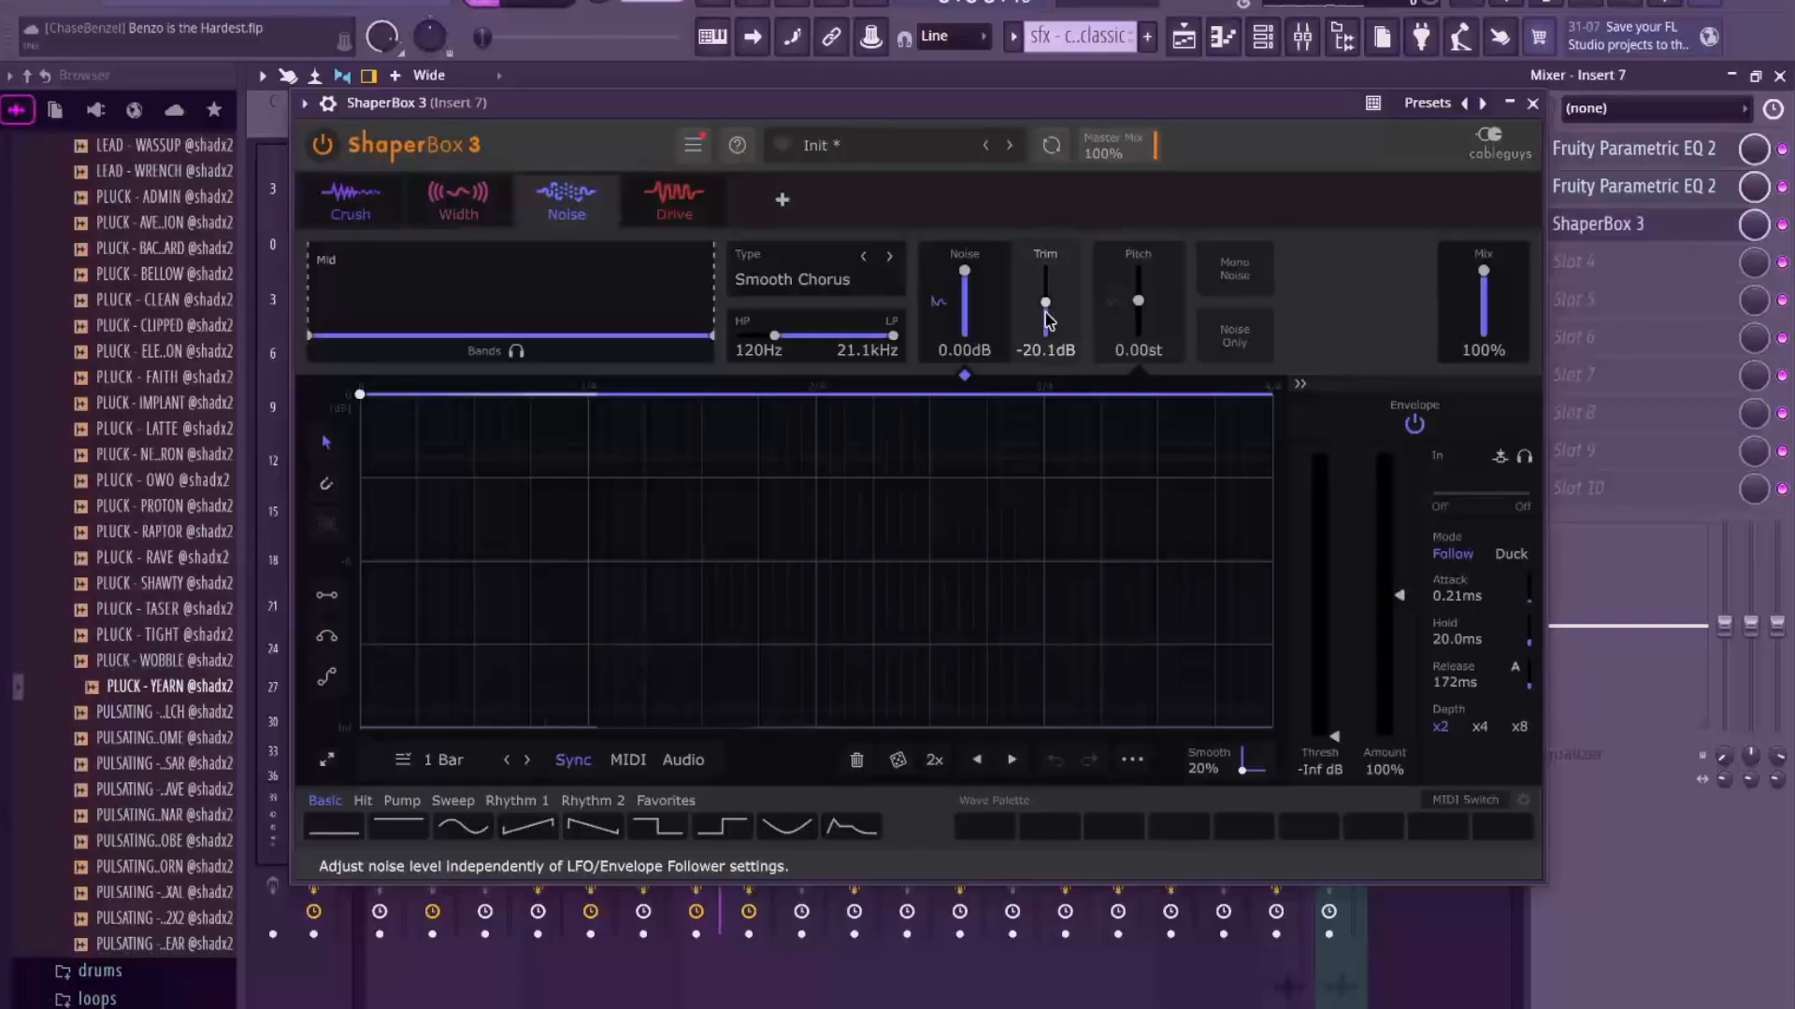
{"action": "left_click", "coordinate": [701, 205]}
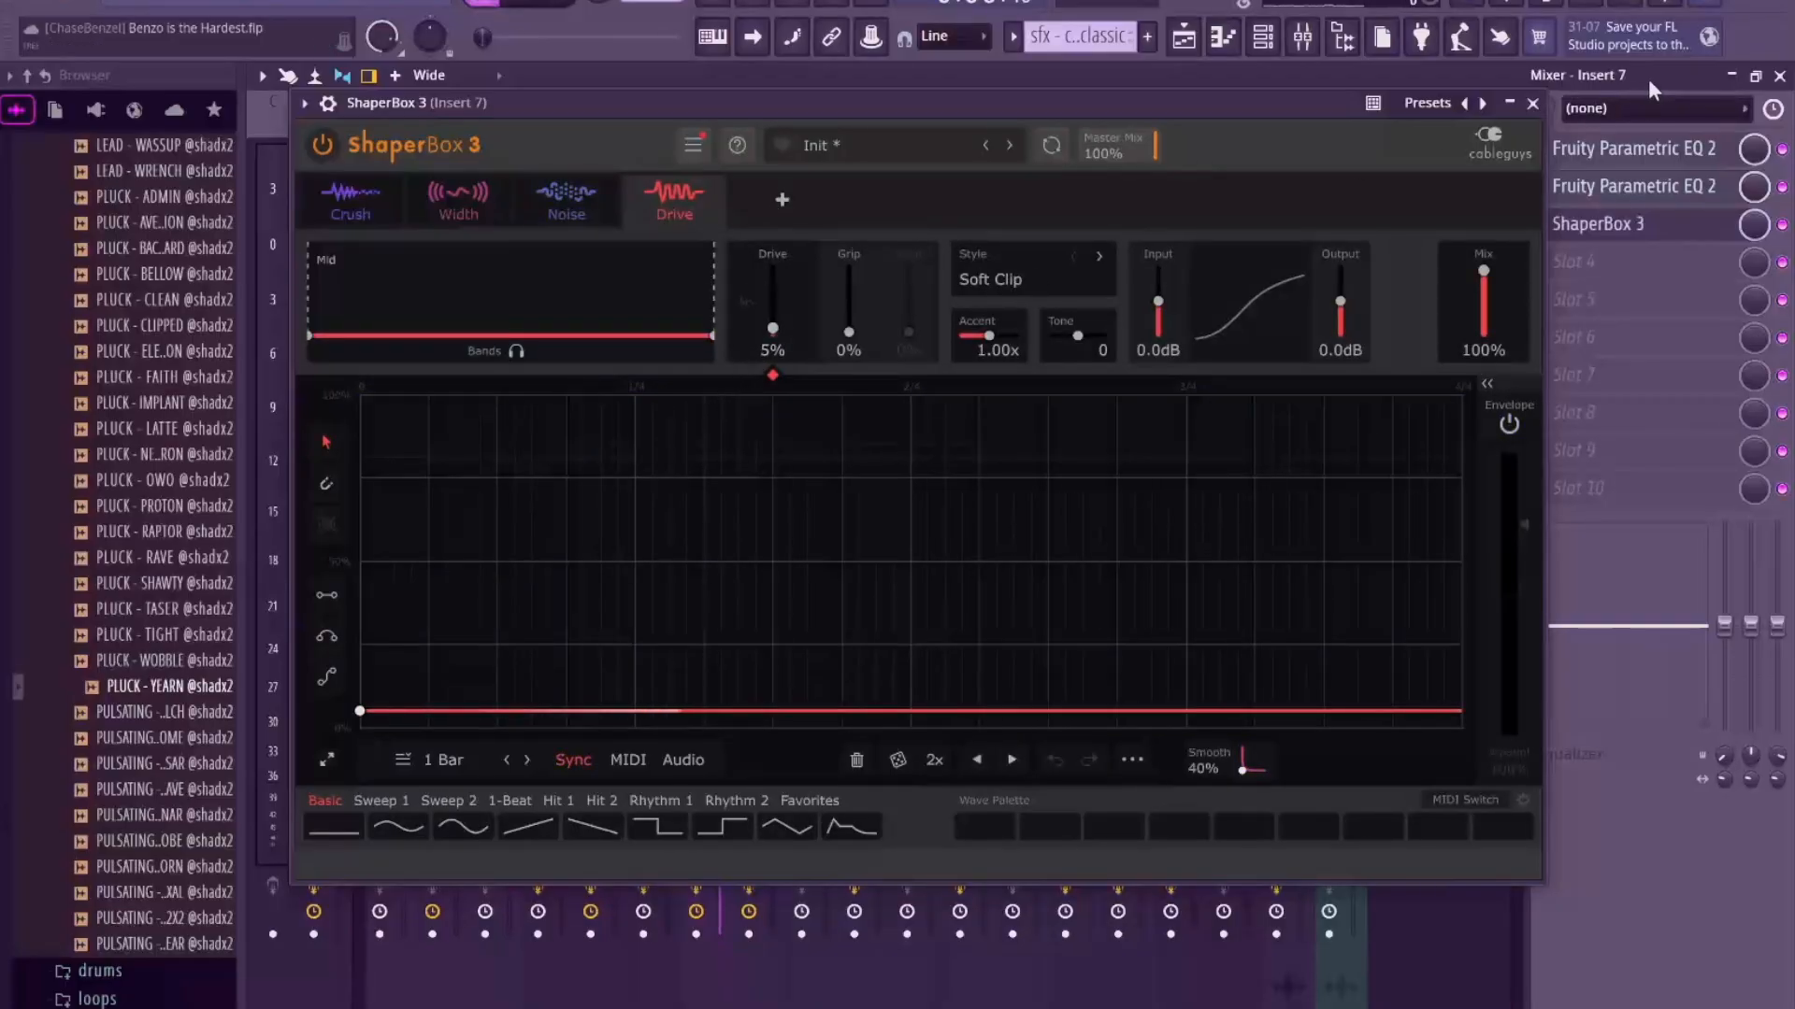
{"action": "left_click", "coordinate": [1532, 104]}
Step: Find Insert 16 among the mixer tracks and view its Saturn 2 saturation settings
{"action": "left_click", "coordinate": [986, 243]}
{"action": "left_click", "coordinate": [1084, 251]}
{"action": "left_click", "coordinate": [1179, 259]}
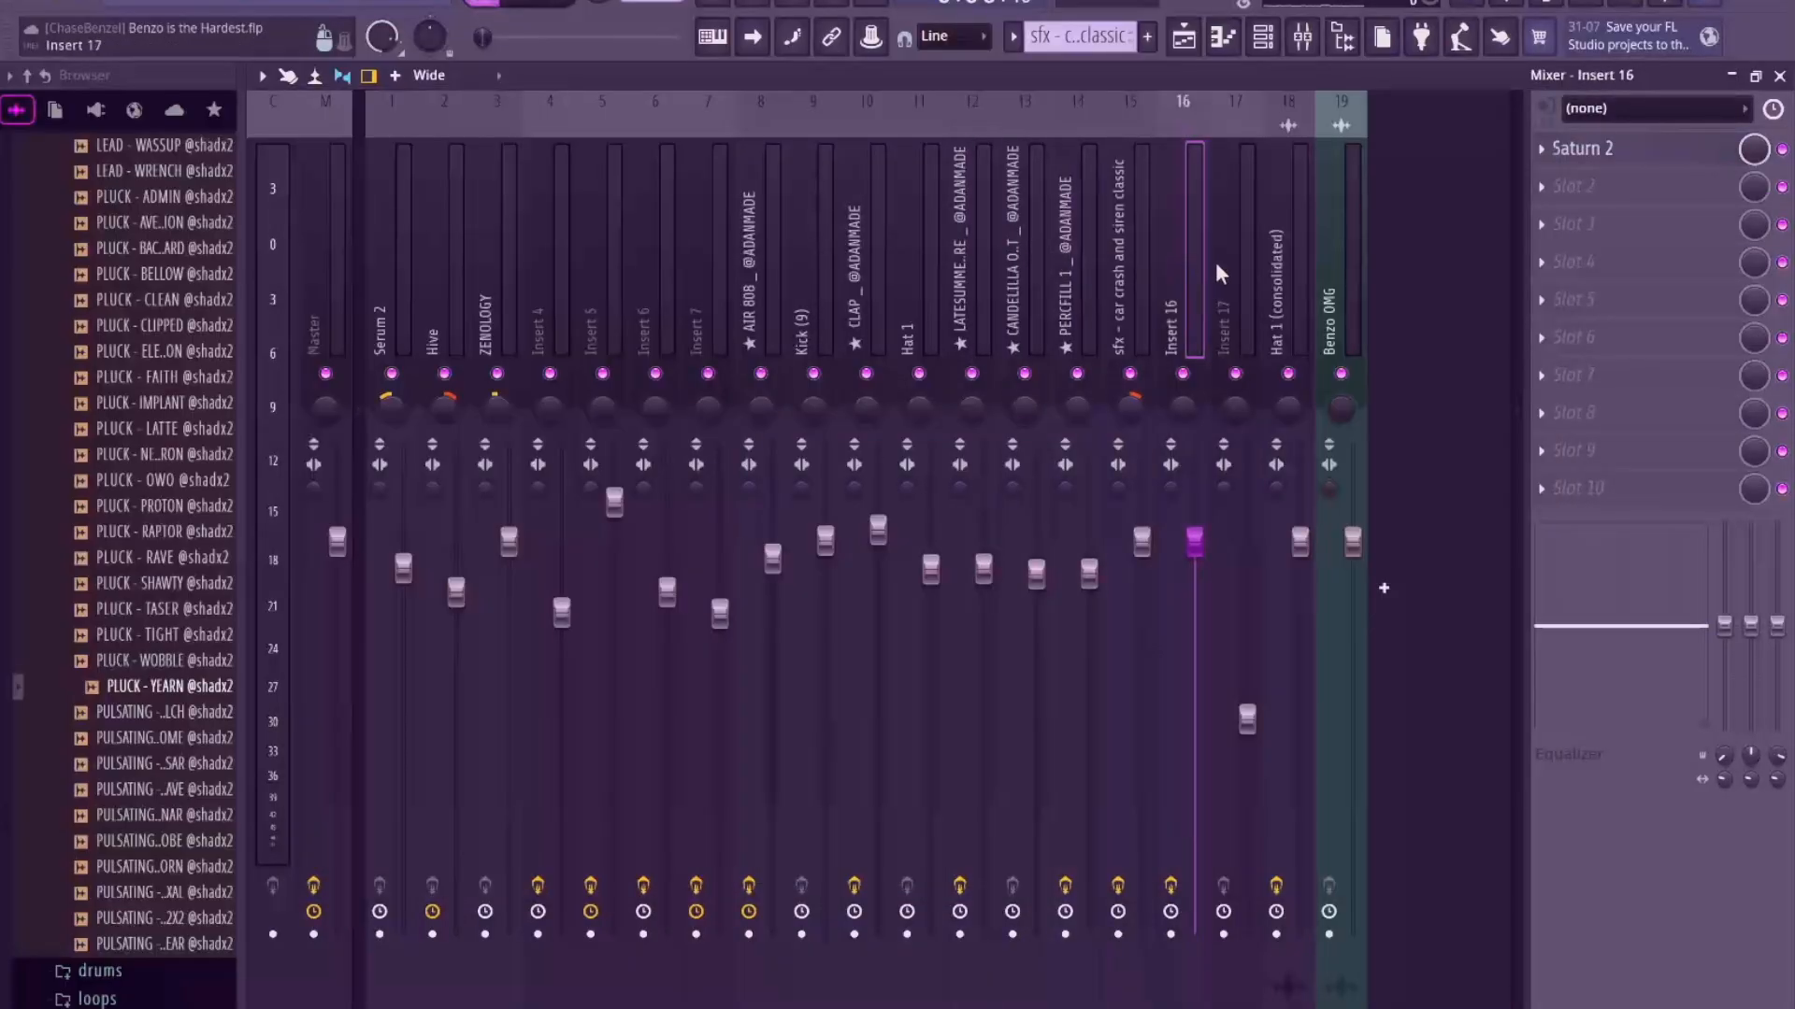
{"action": "left_click", "coordinate": [1589, 150]}
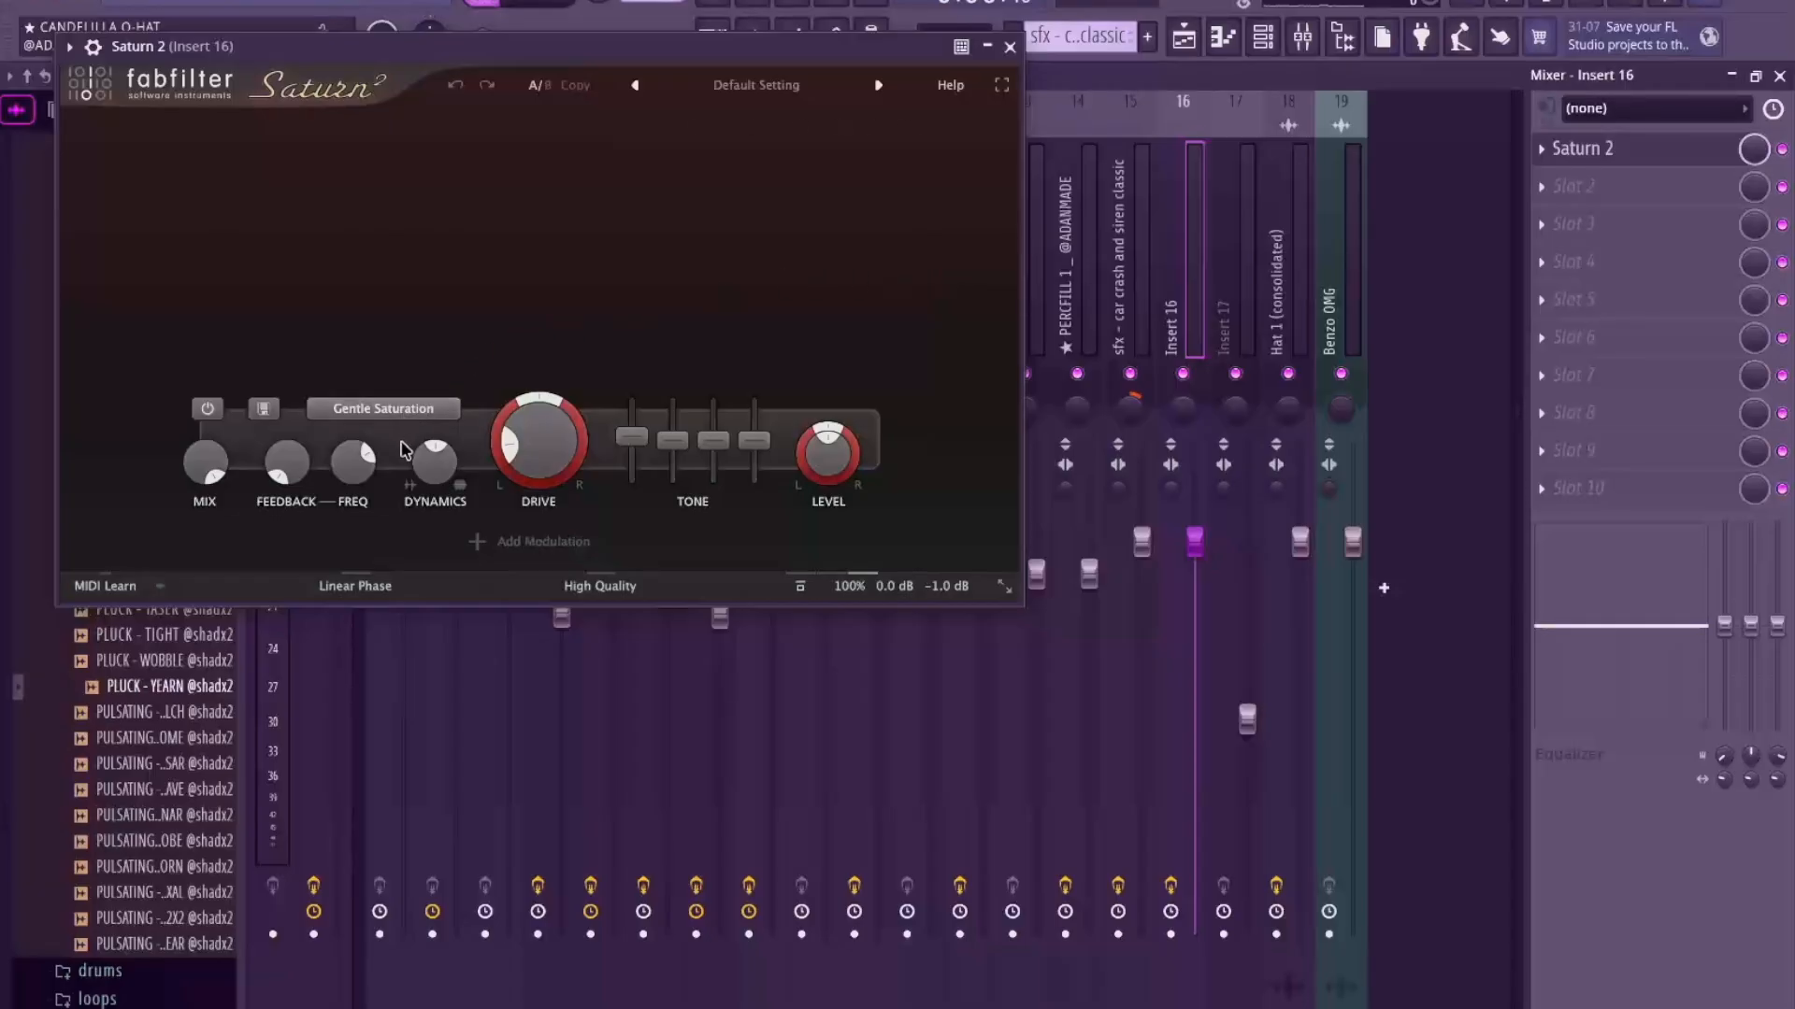
{"action": "mouse_move", "coordinate": [559, 456]}
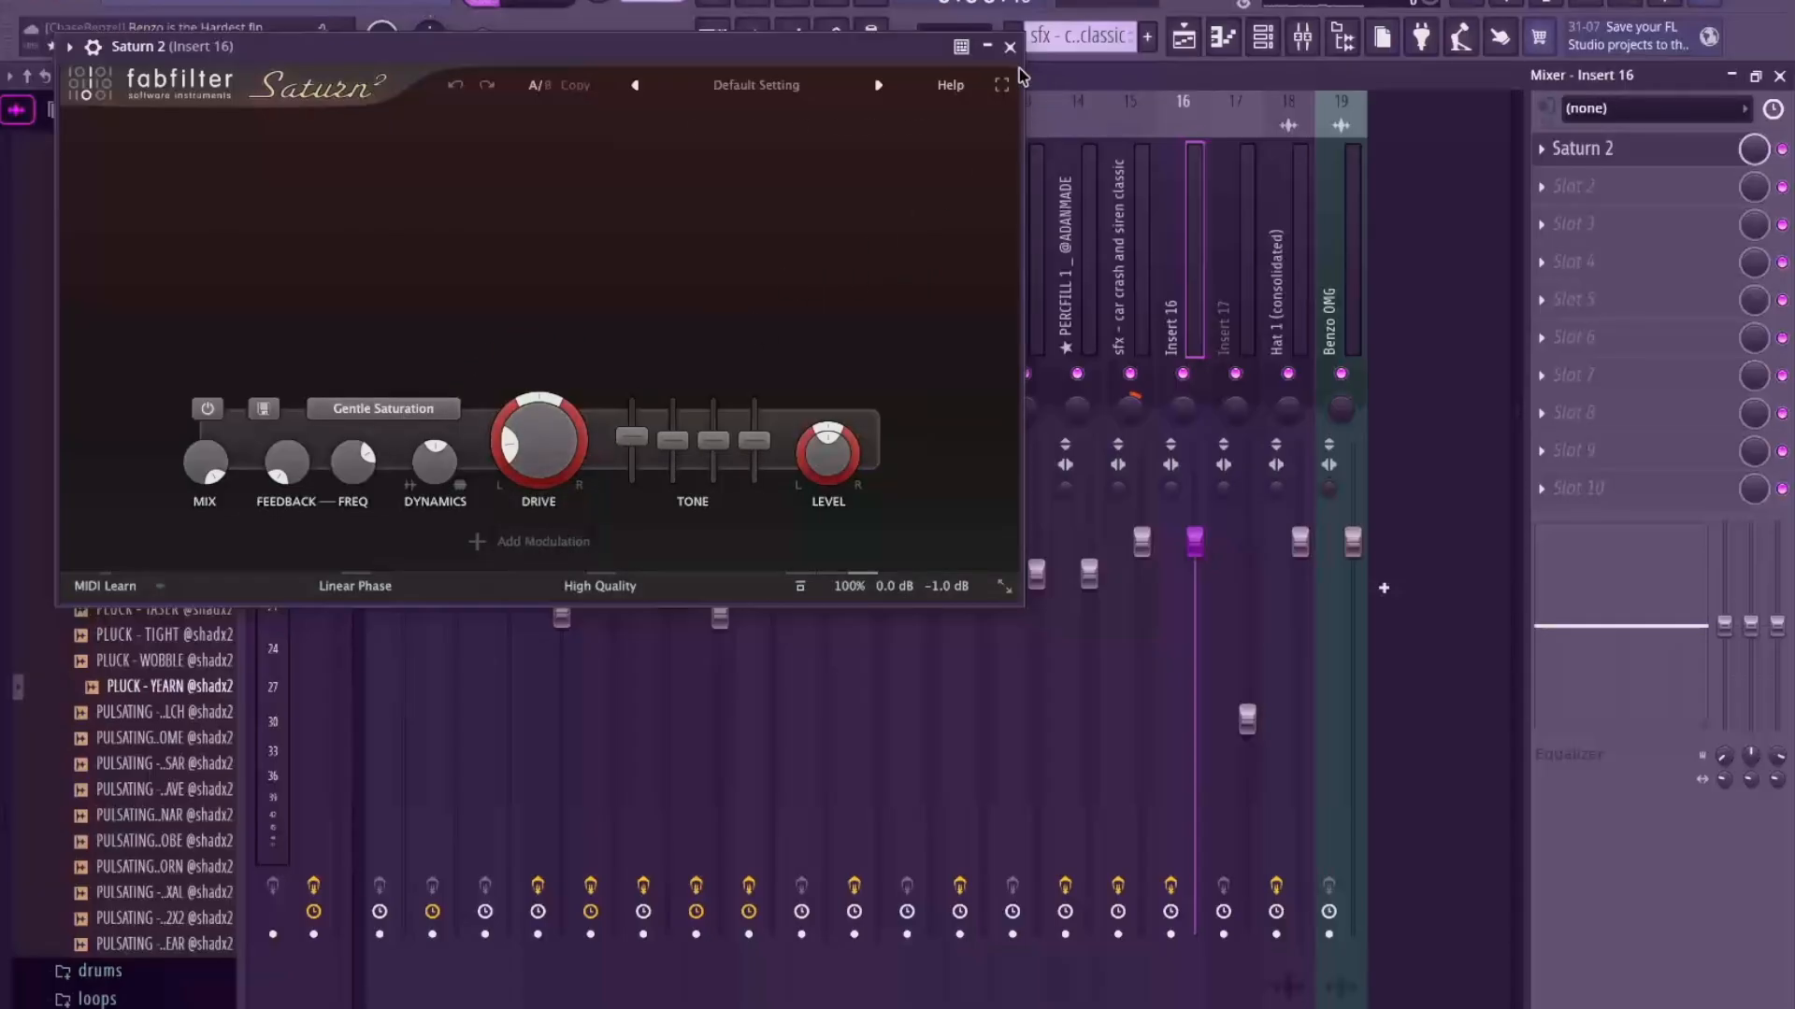
{"action": "left_click", "coordinate": [1010, 46]}
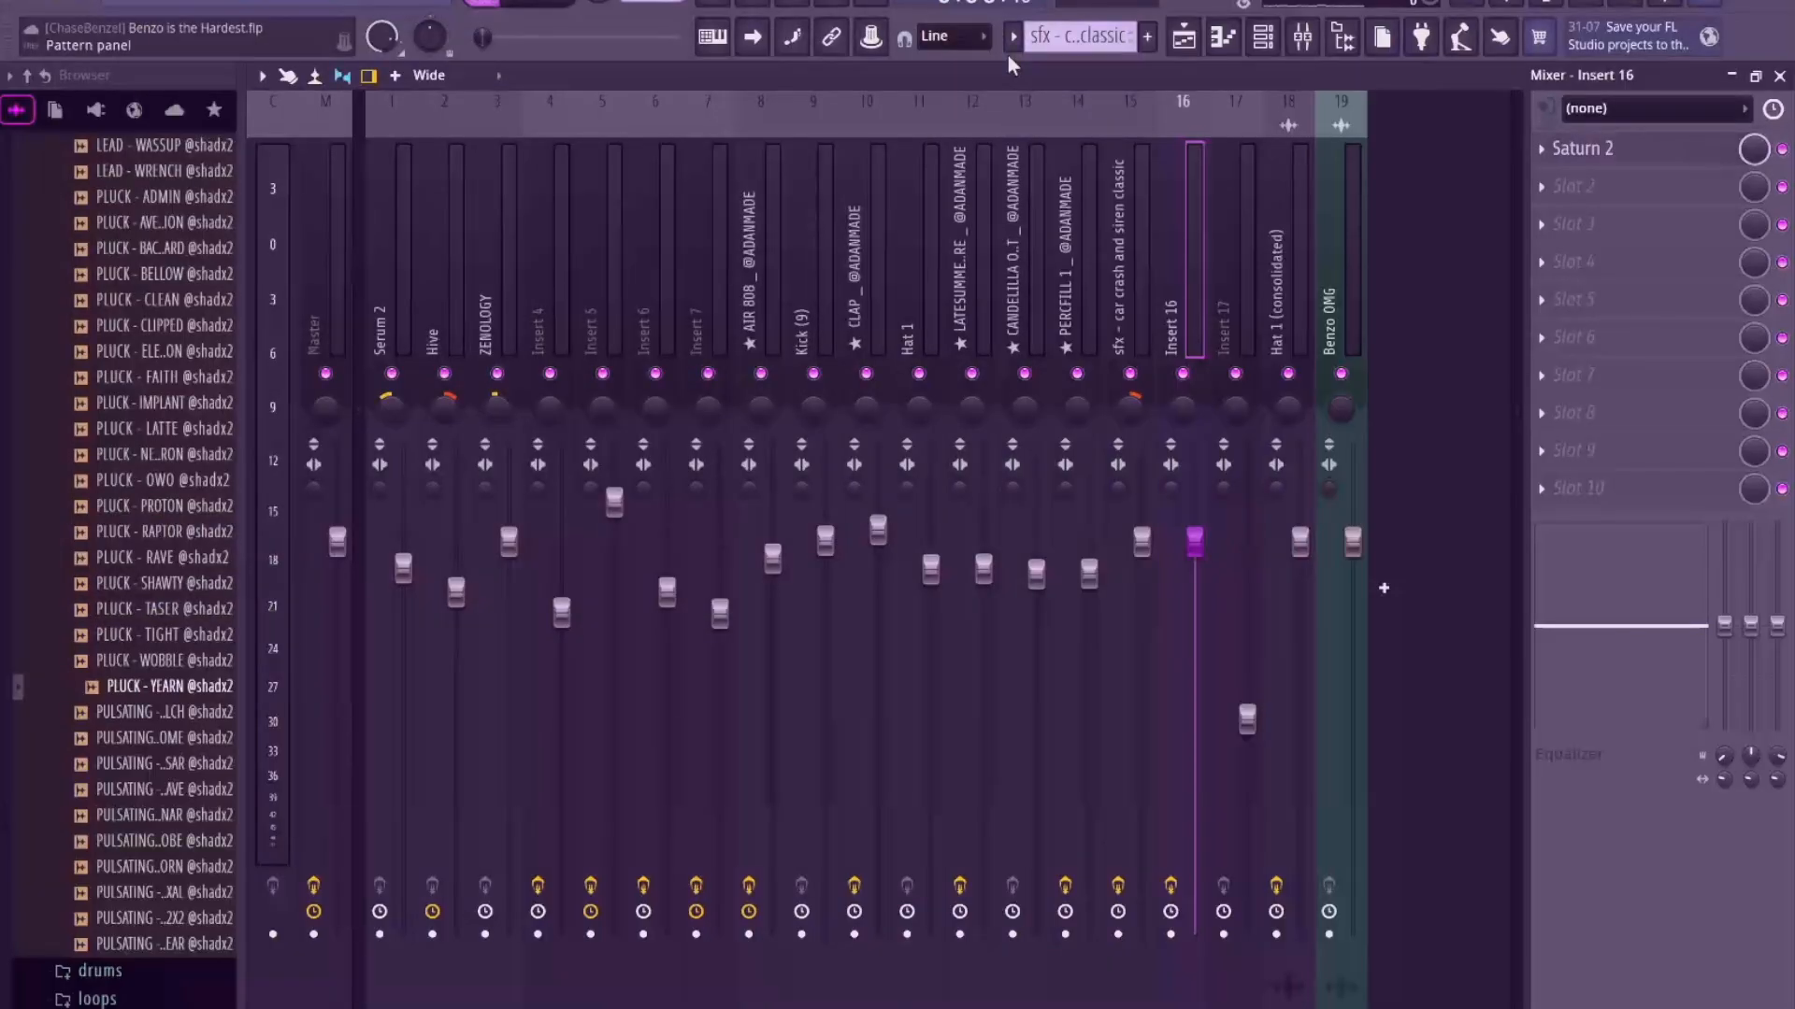
Step: Check Insert 17's effect slots, and open Maximus on the Master track
{"action": "left_click", "coordinate": [1246, 273]}
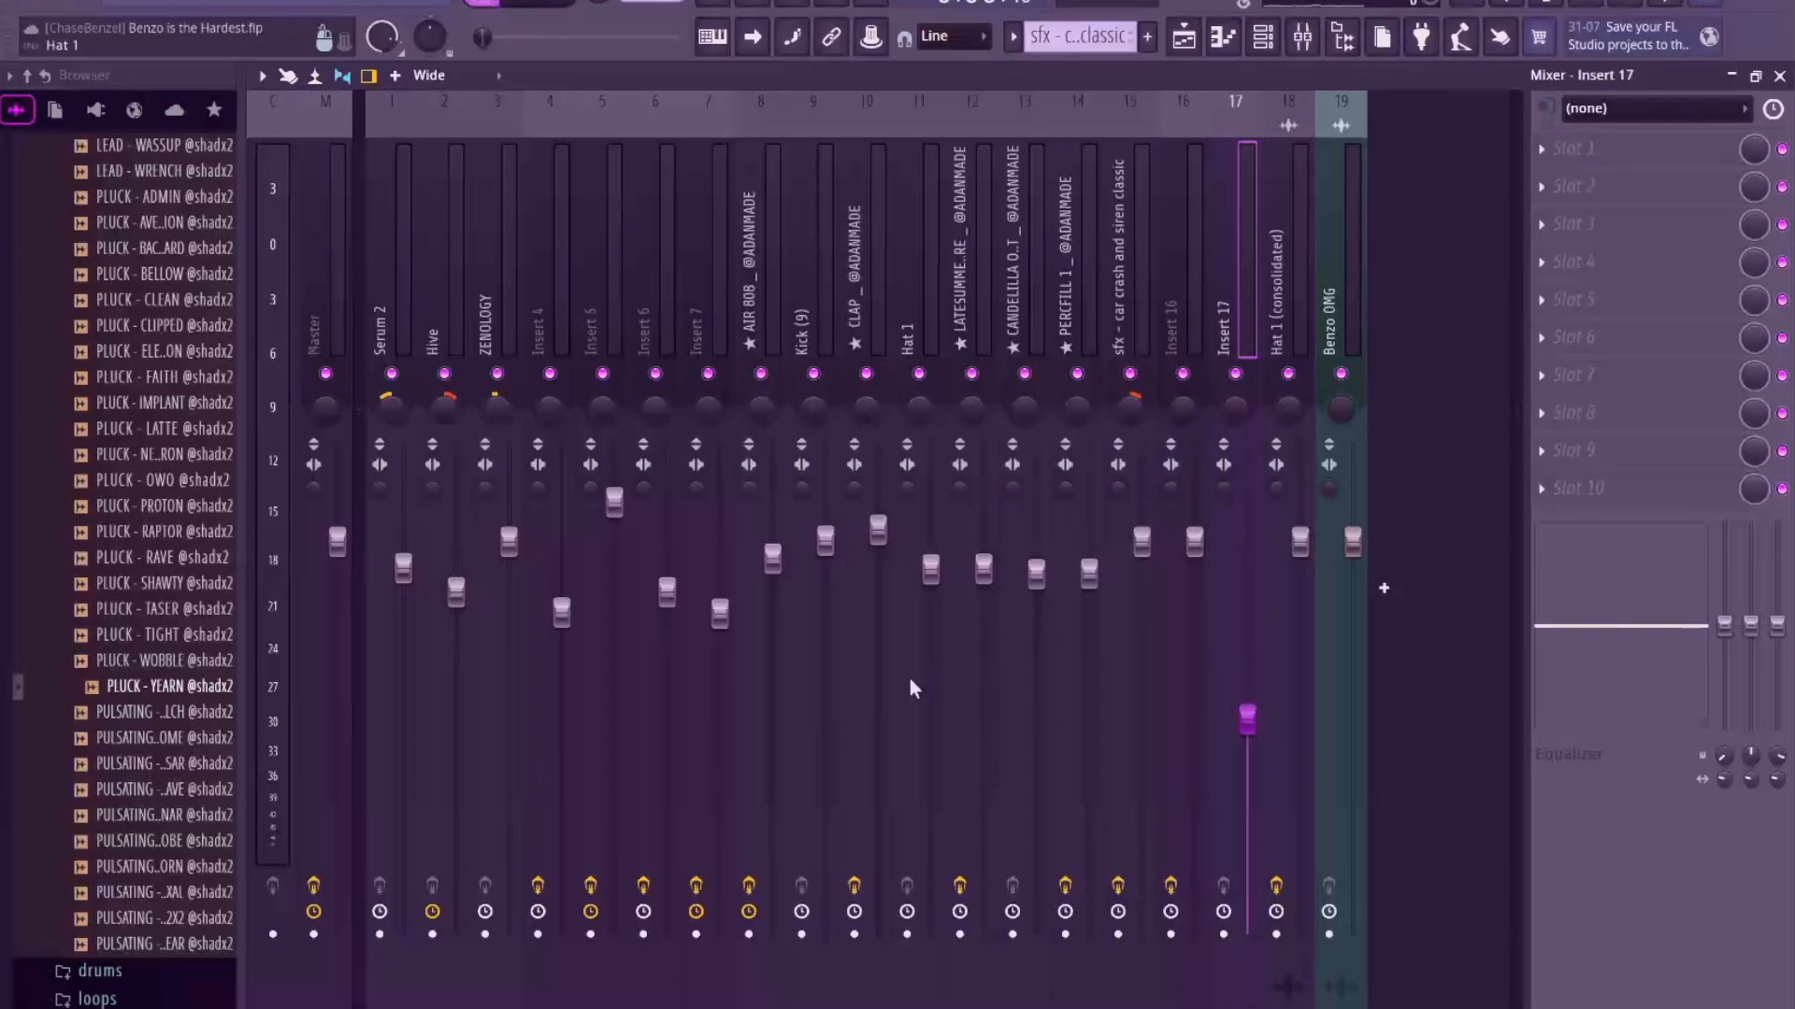
{"action": "left_click", "coordinate": [337, 281]}
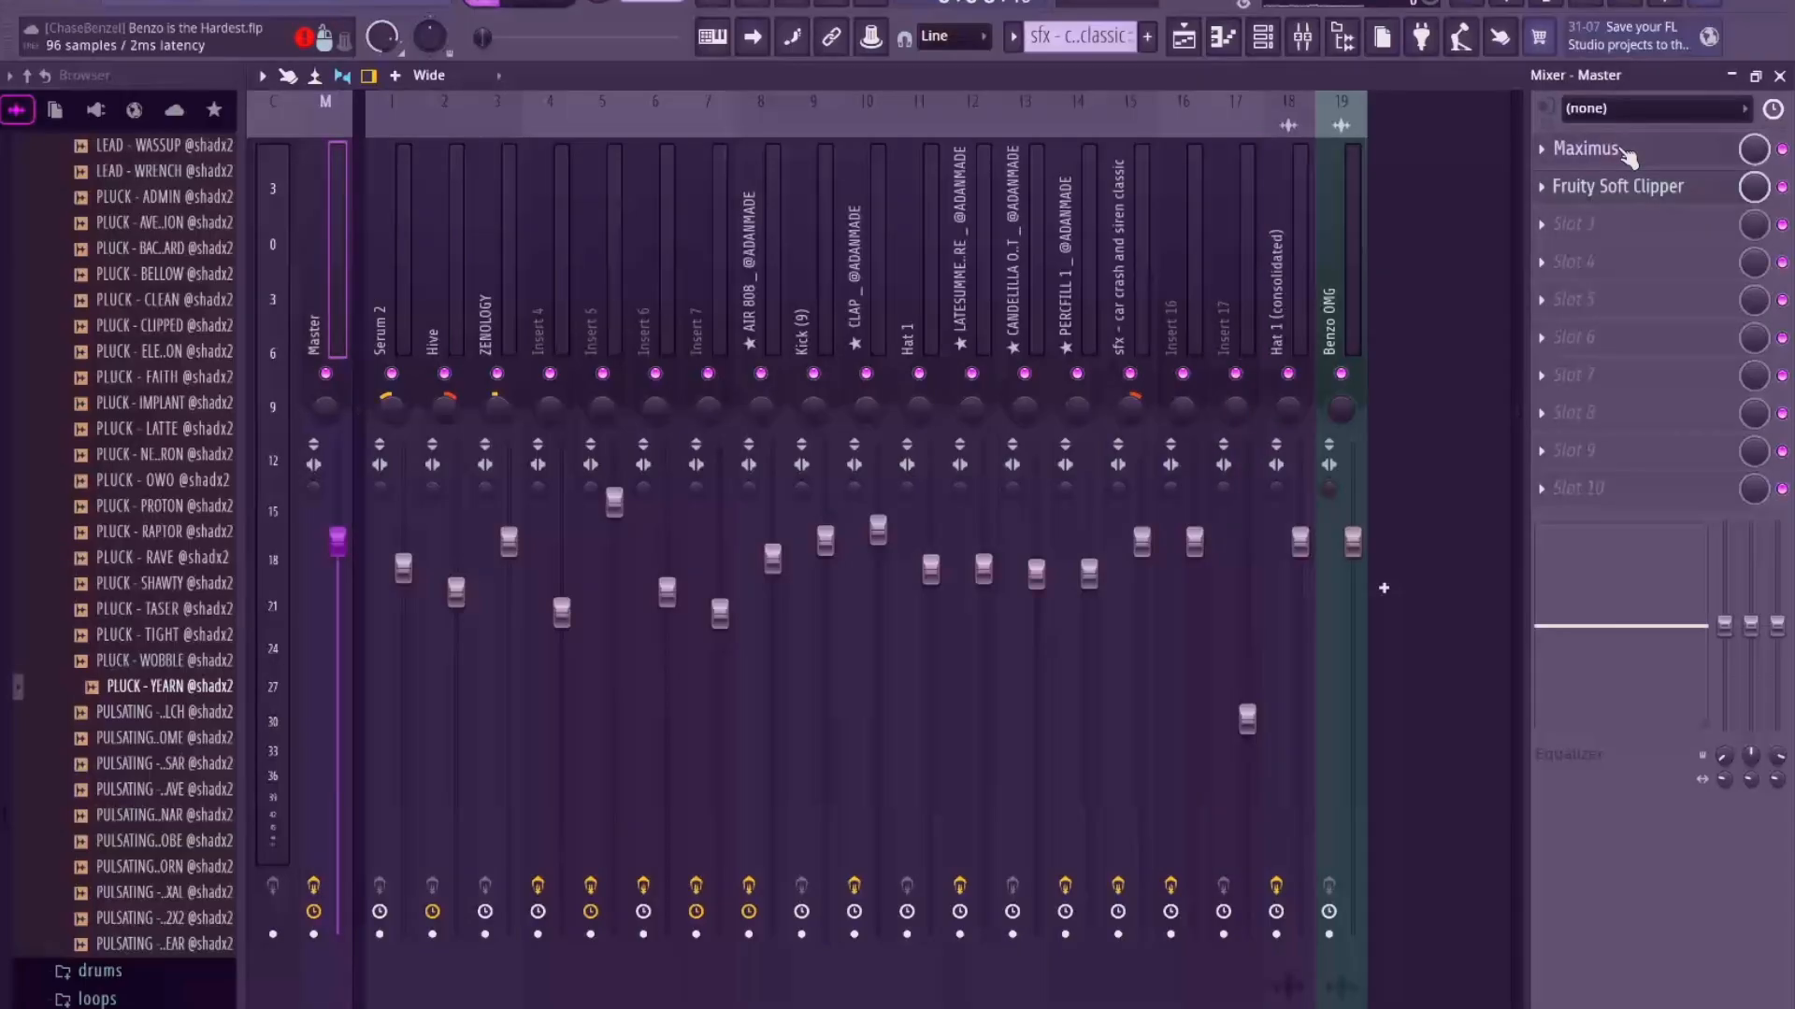
{"action": "left_click", "coordinate": [1580, 149]}
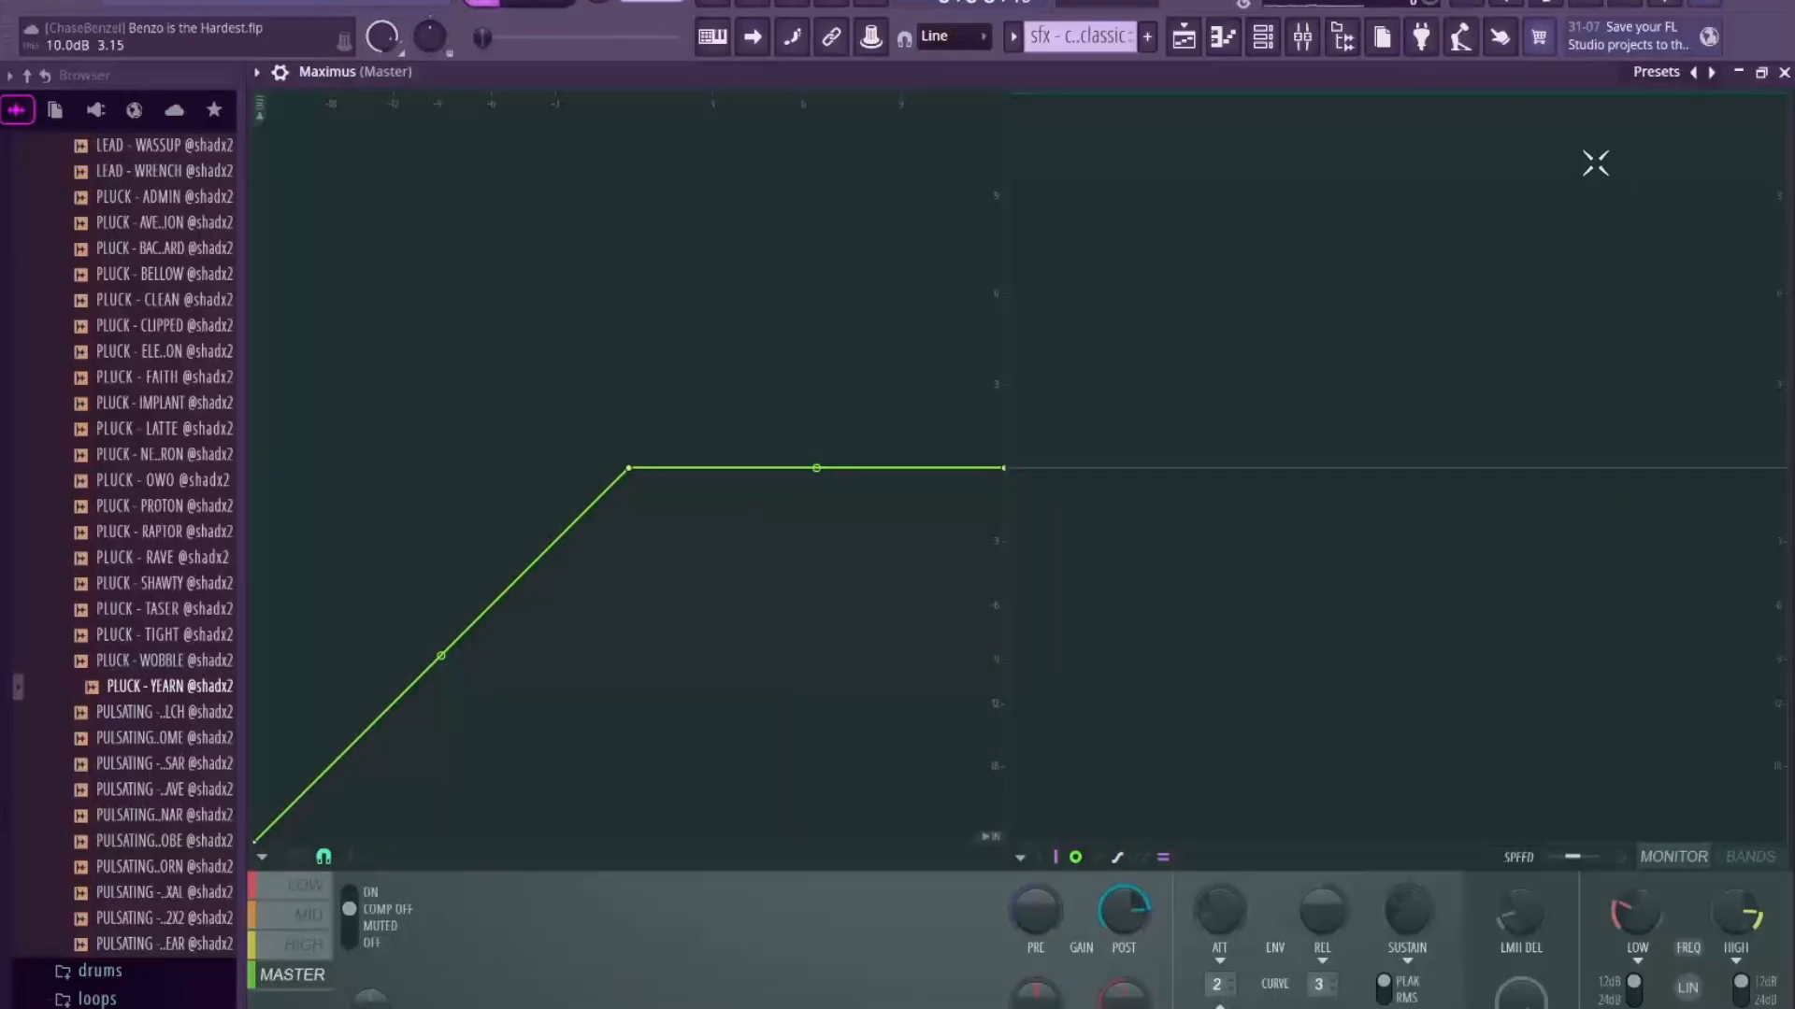
Step: Browse the Maximus preset list, and view the compression curves of the low, mid, high and master bands
{"action": "left_click", "coordinate": [1652, 82]}
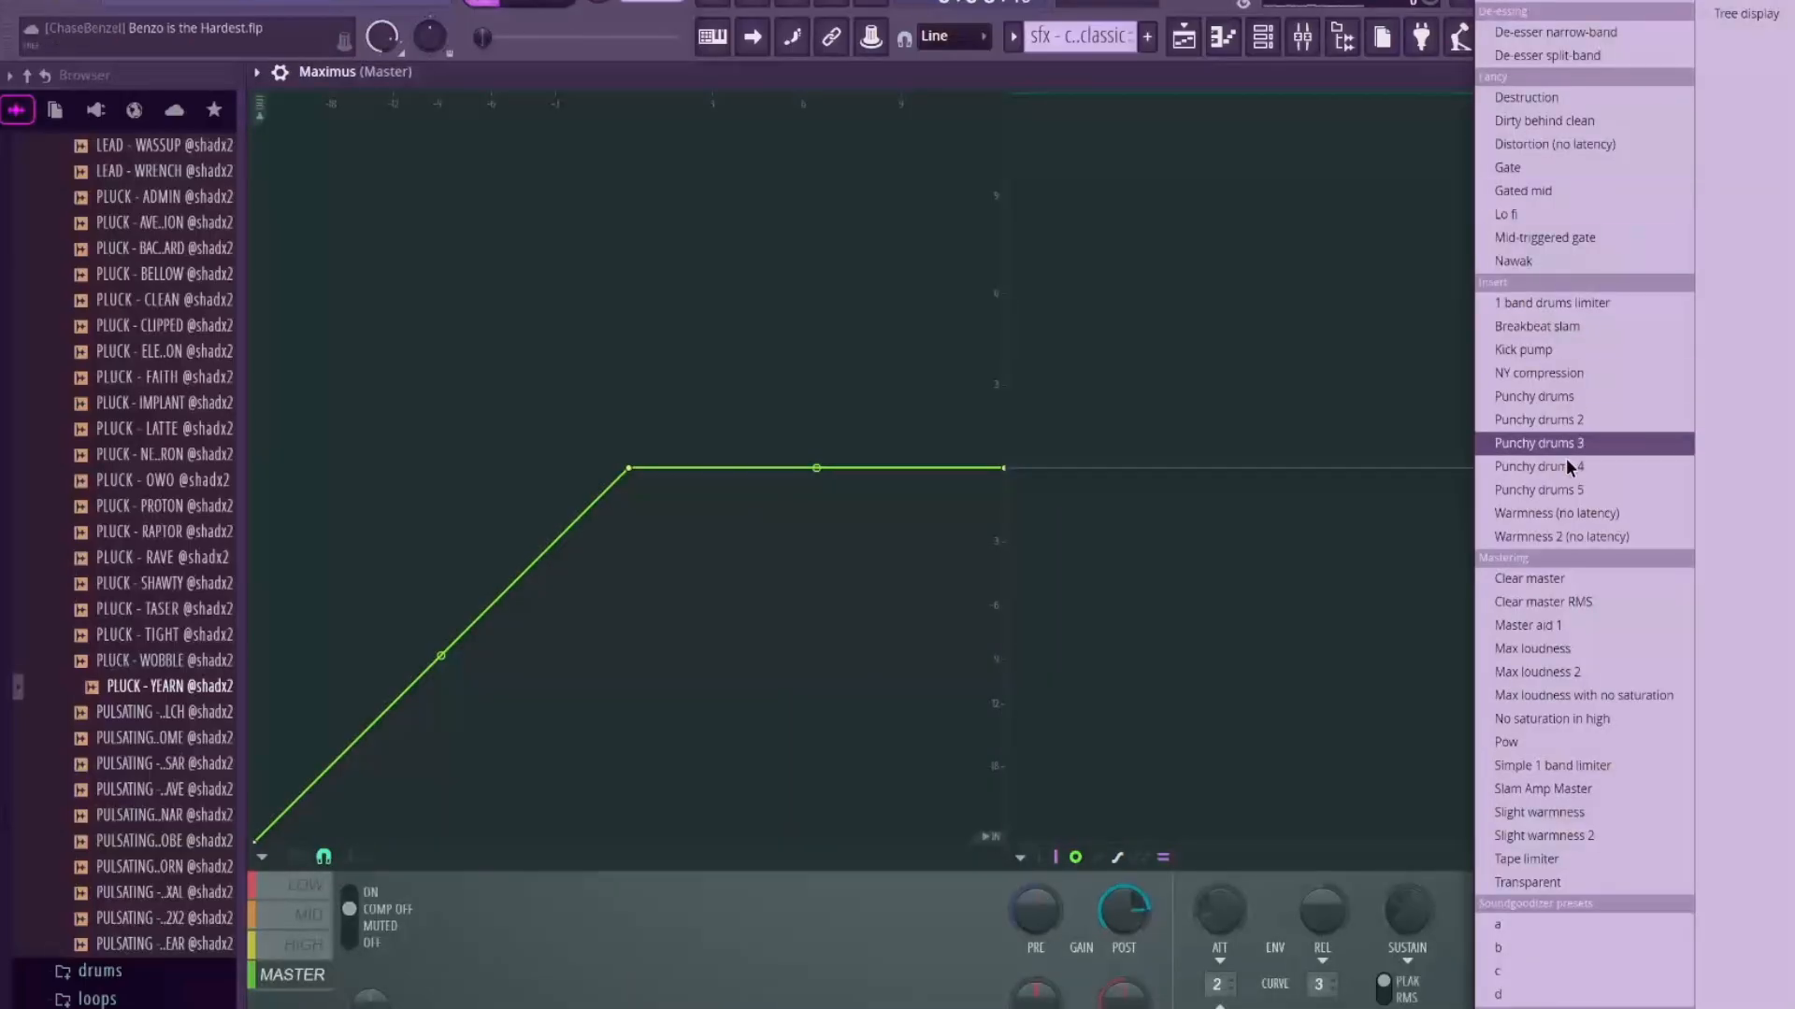
{"action": "left_click", "coordinate": [1385, 195]}
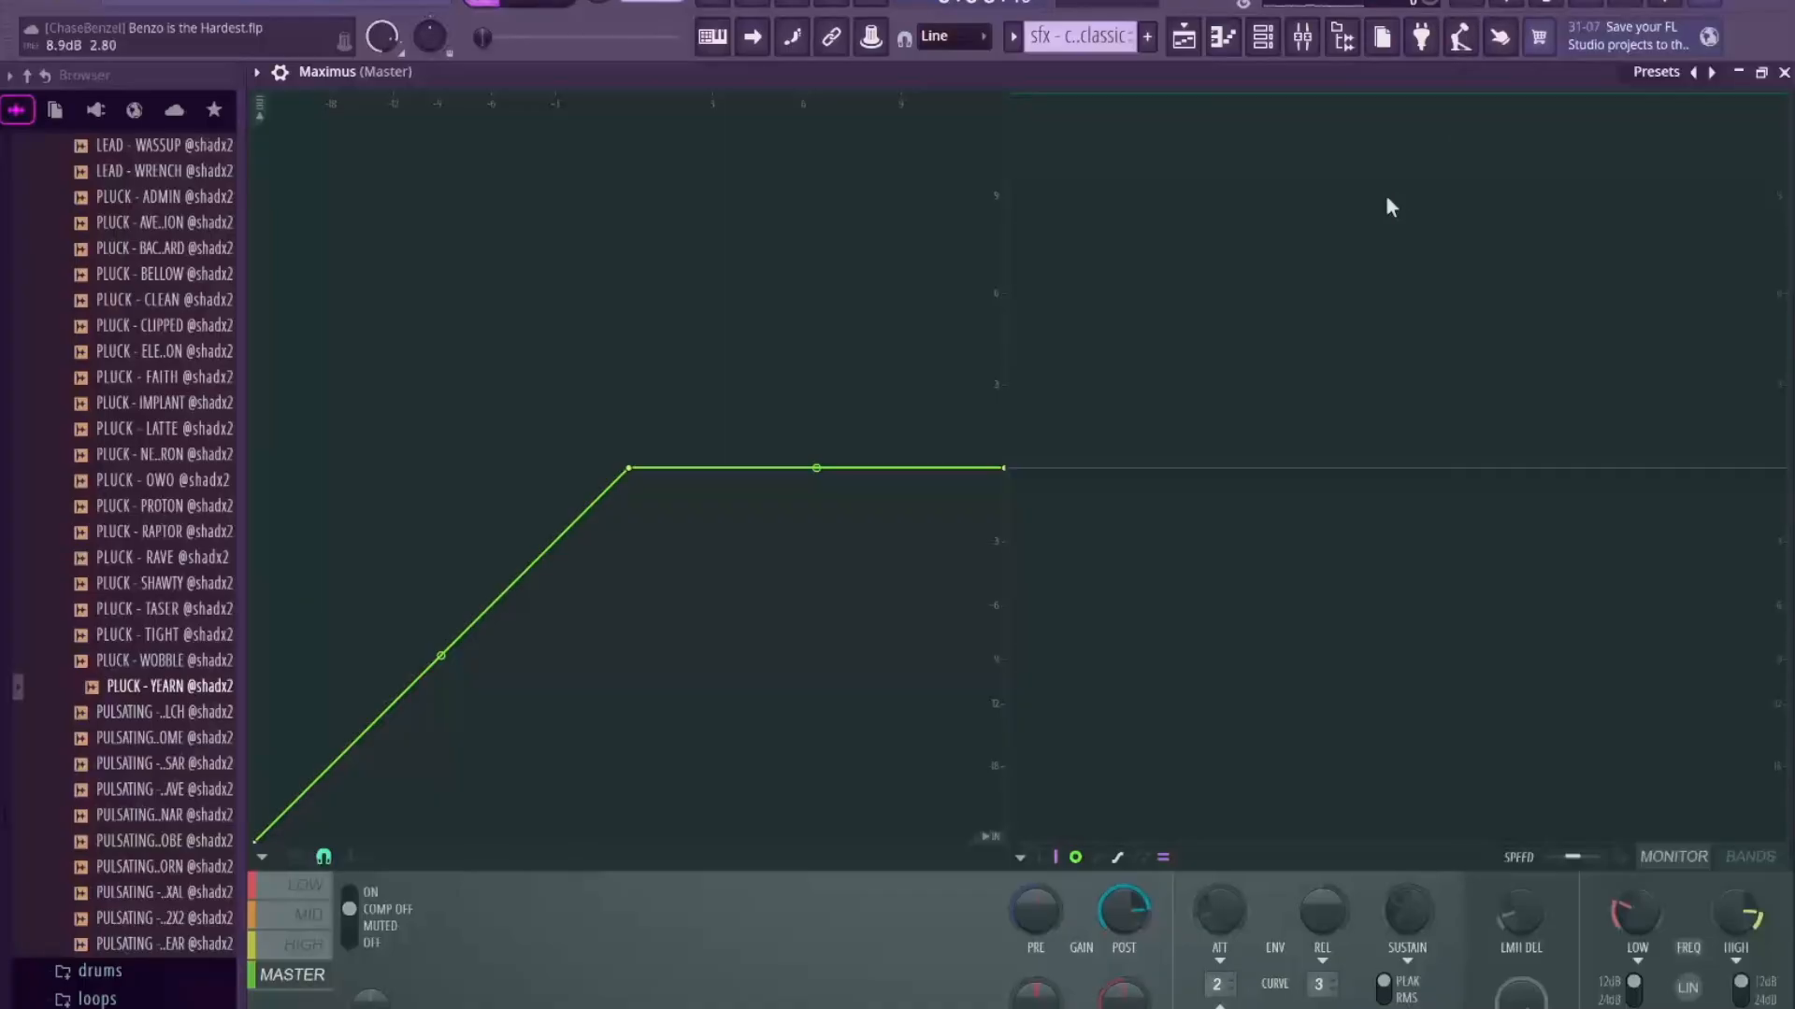
{"action": "left_click", "coordinate": [304, 885]}
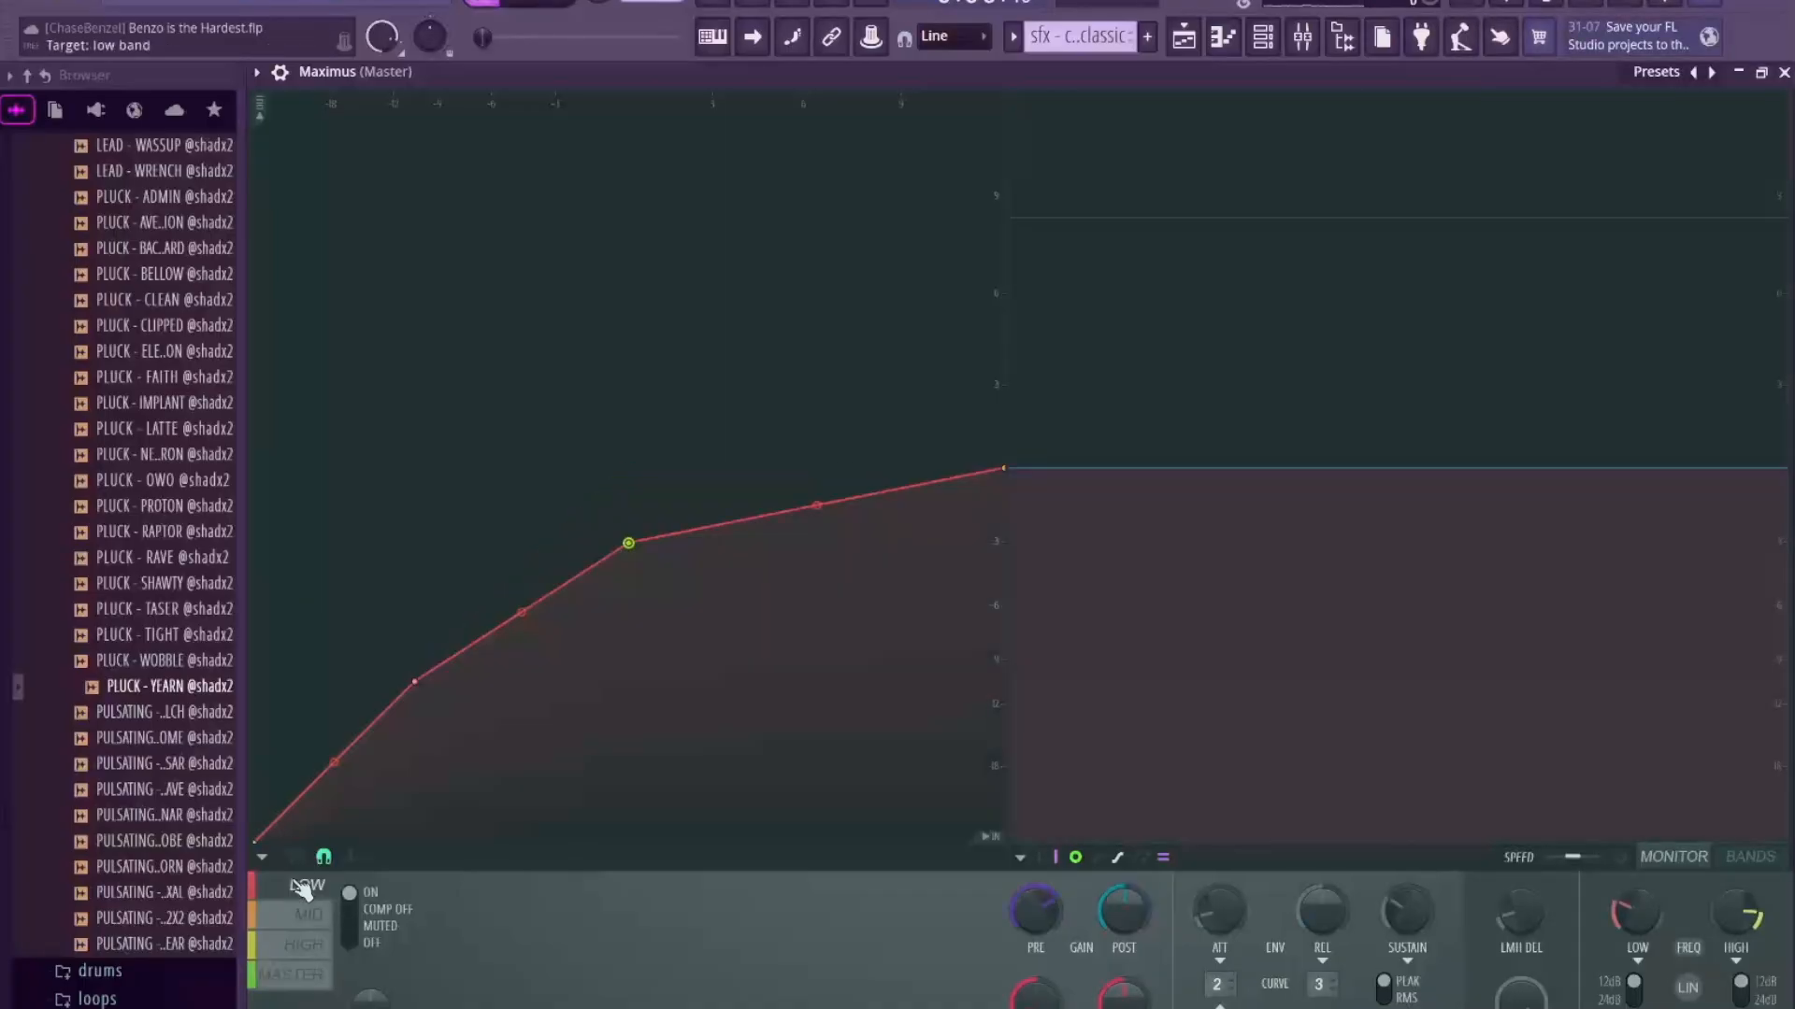
{"action": "left_click", "coordinate": [306, 915]}
{"action": "left_click", "coordinate": [294, 944]}
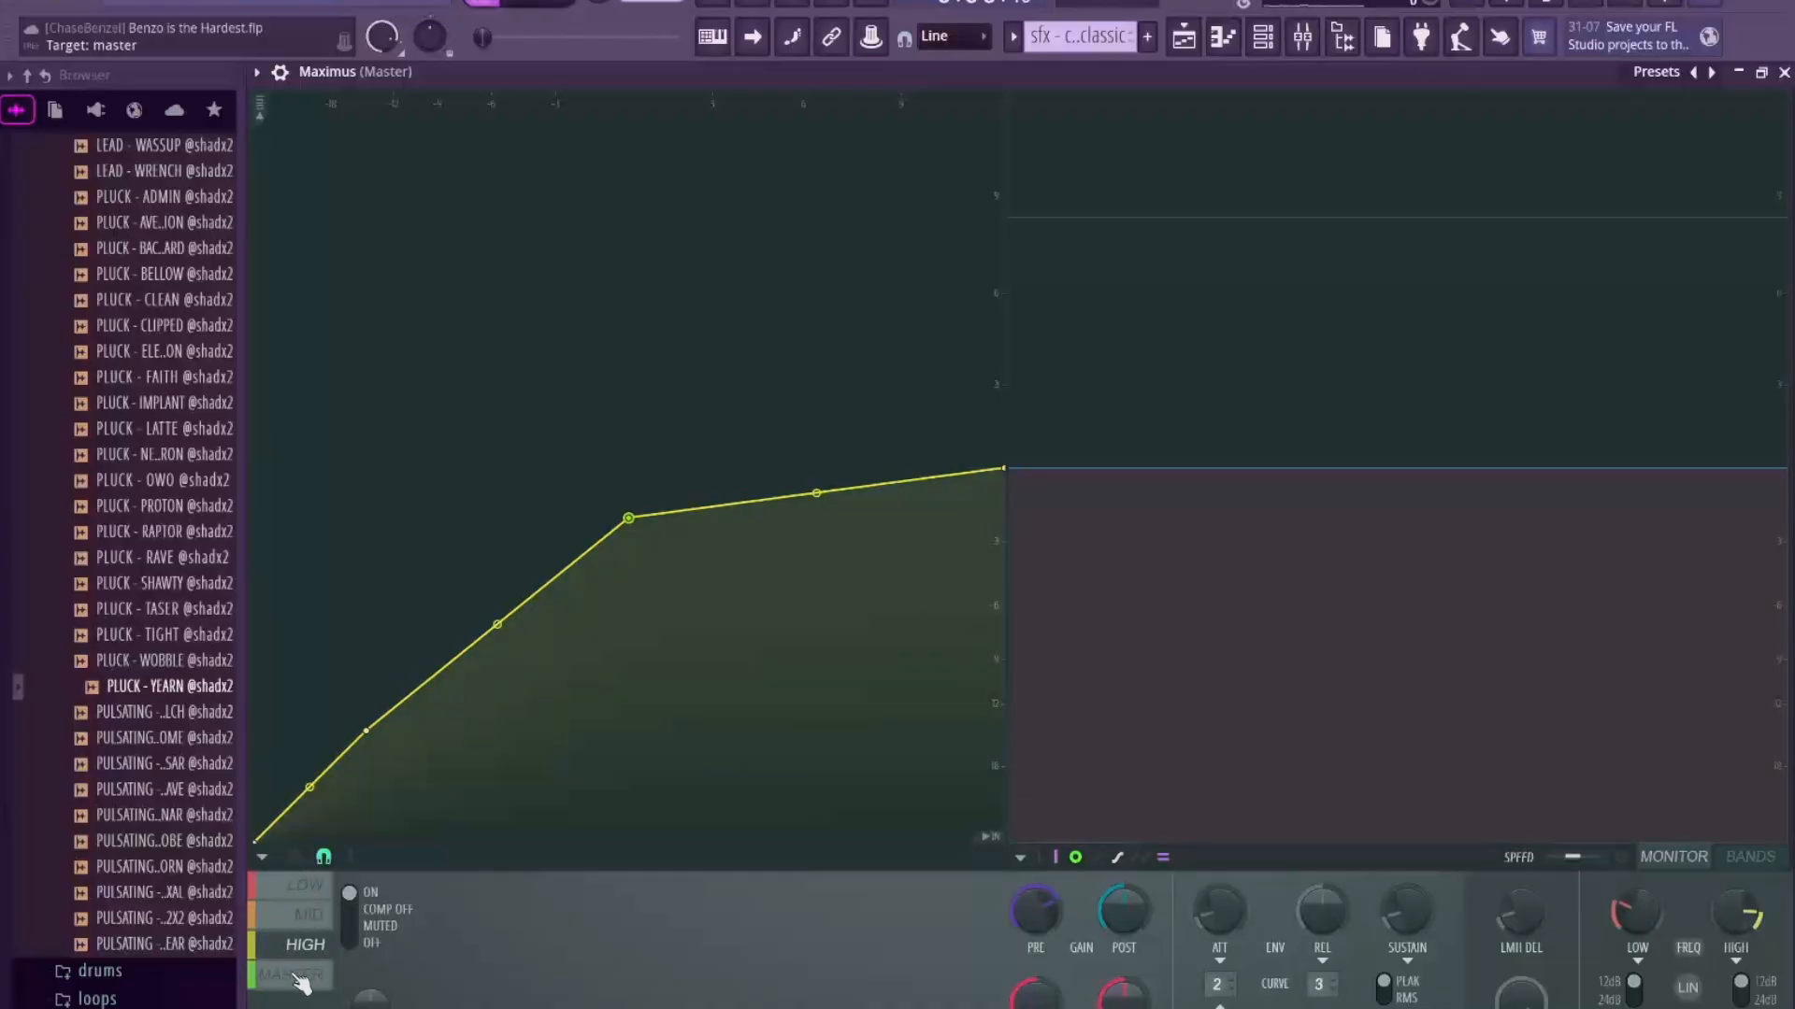
{"action": "left_click", "coordinate": [297, 977]}
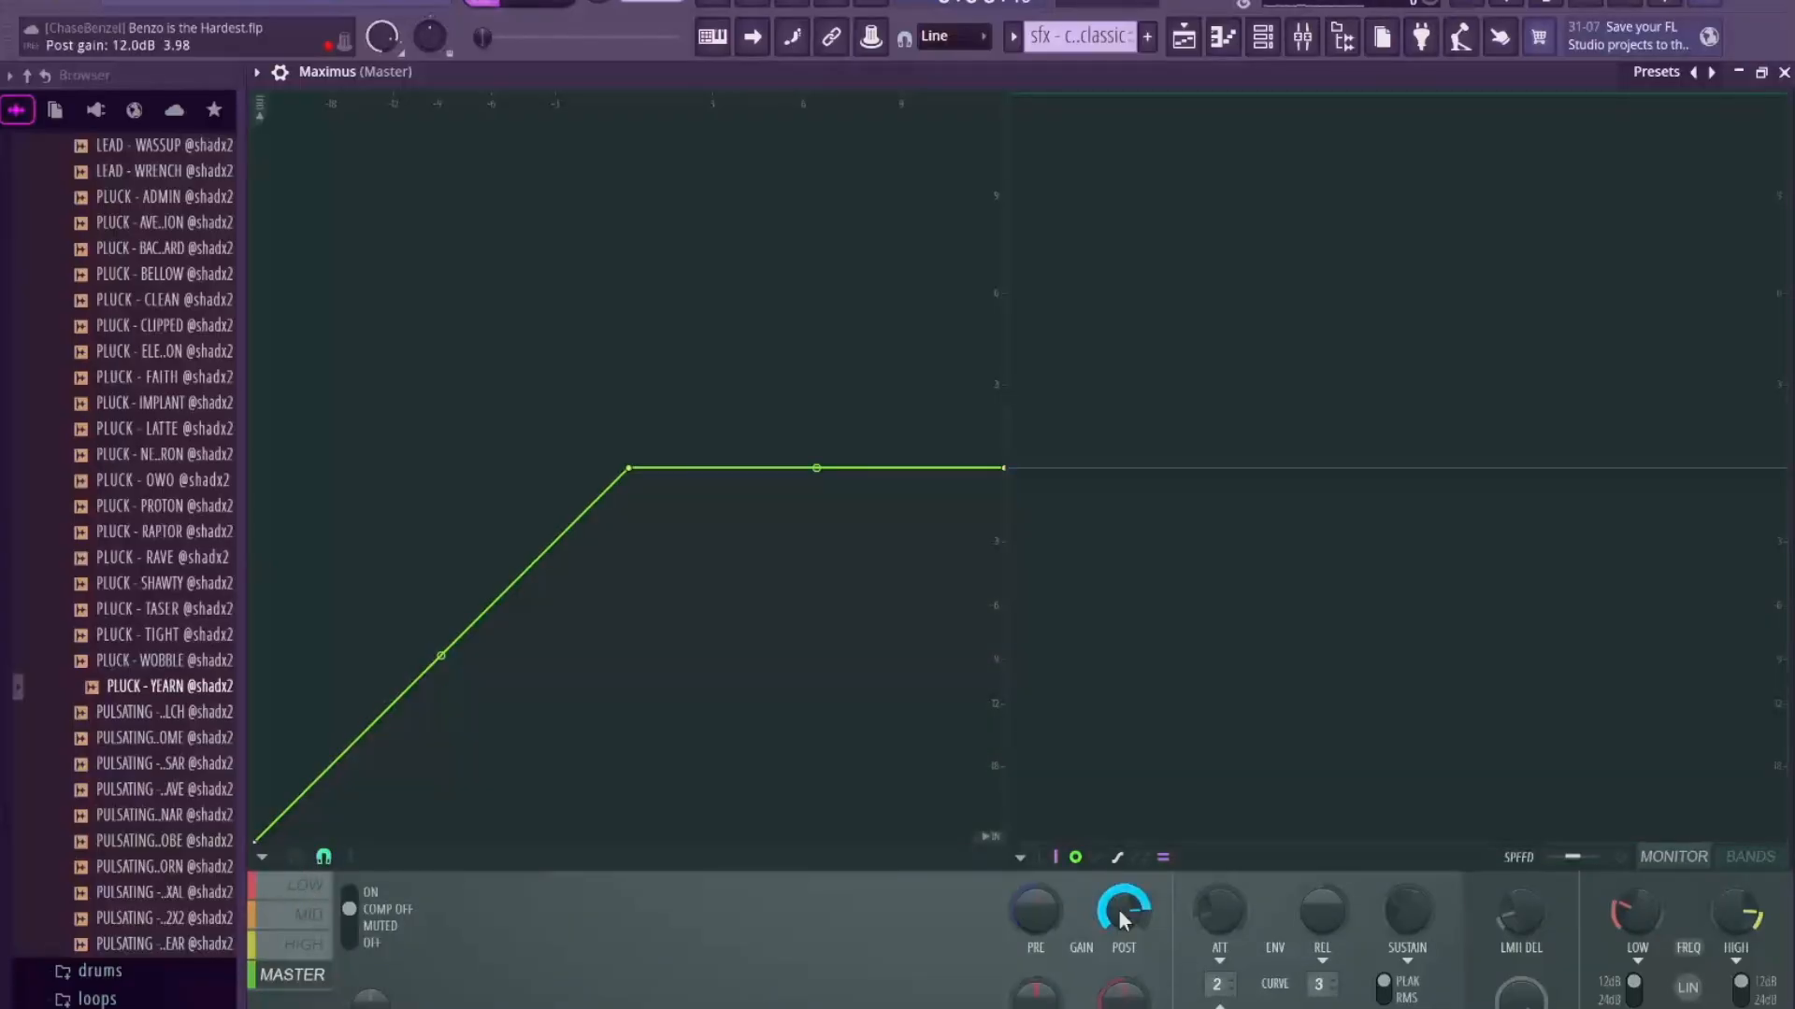
Step: Close Maximus, view the Fruity Soft Clipper settings on the Master track, and return to the playlist arrangement
{"action": "left_click", "coordinate": [1784, 73]}
{"action": "left_click", "coordinate": [1642, 191]}
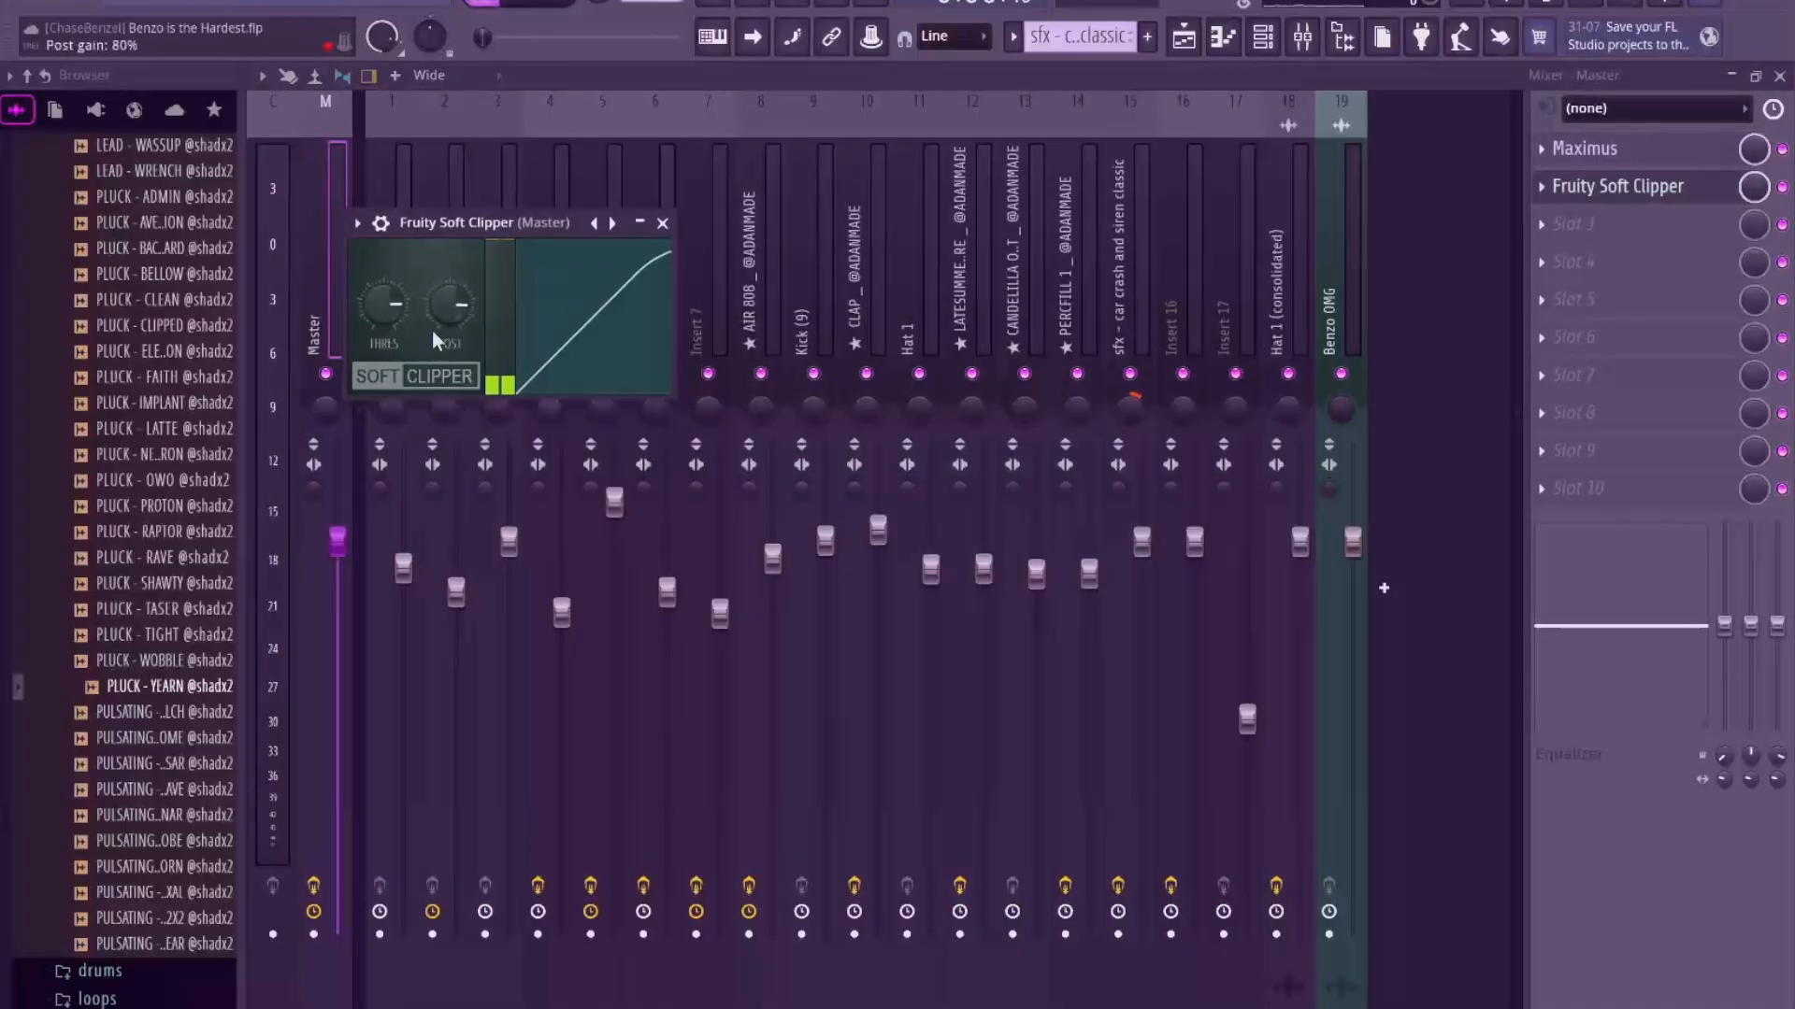
{"action": "key", "text": "F5"}
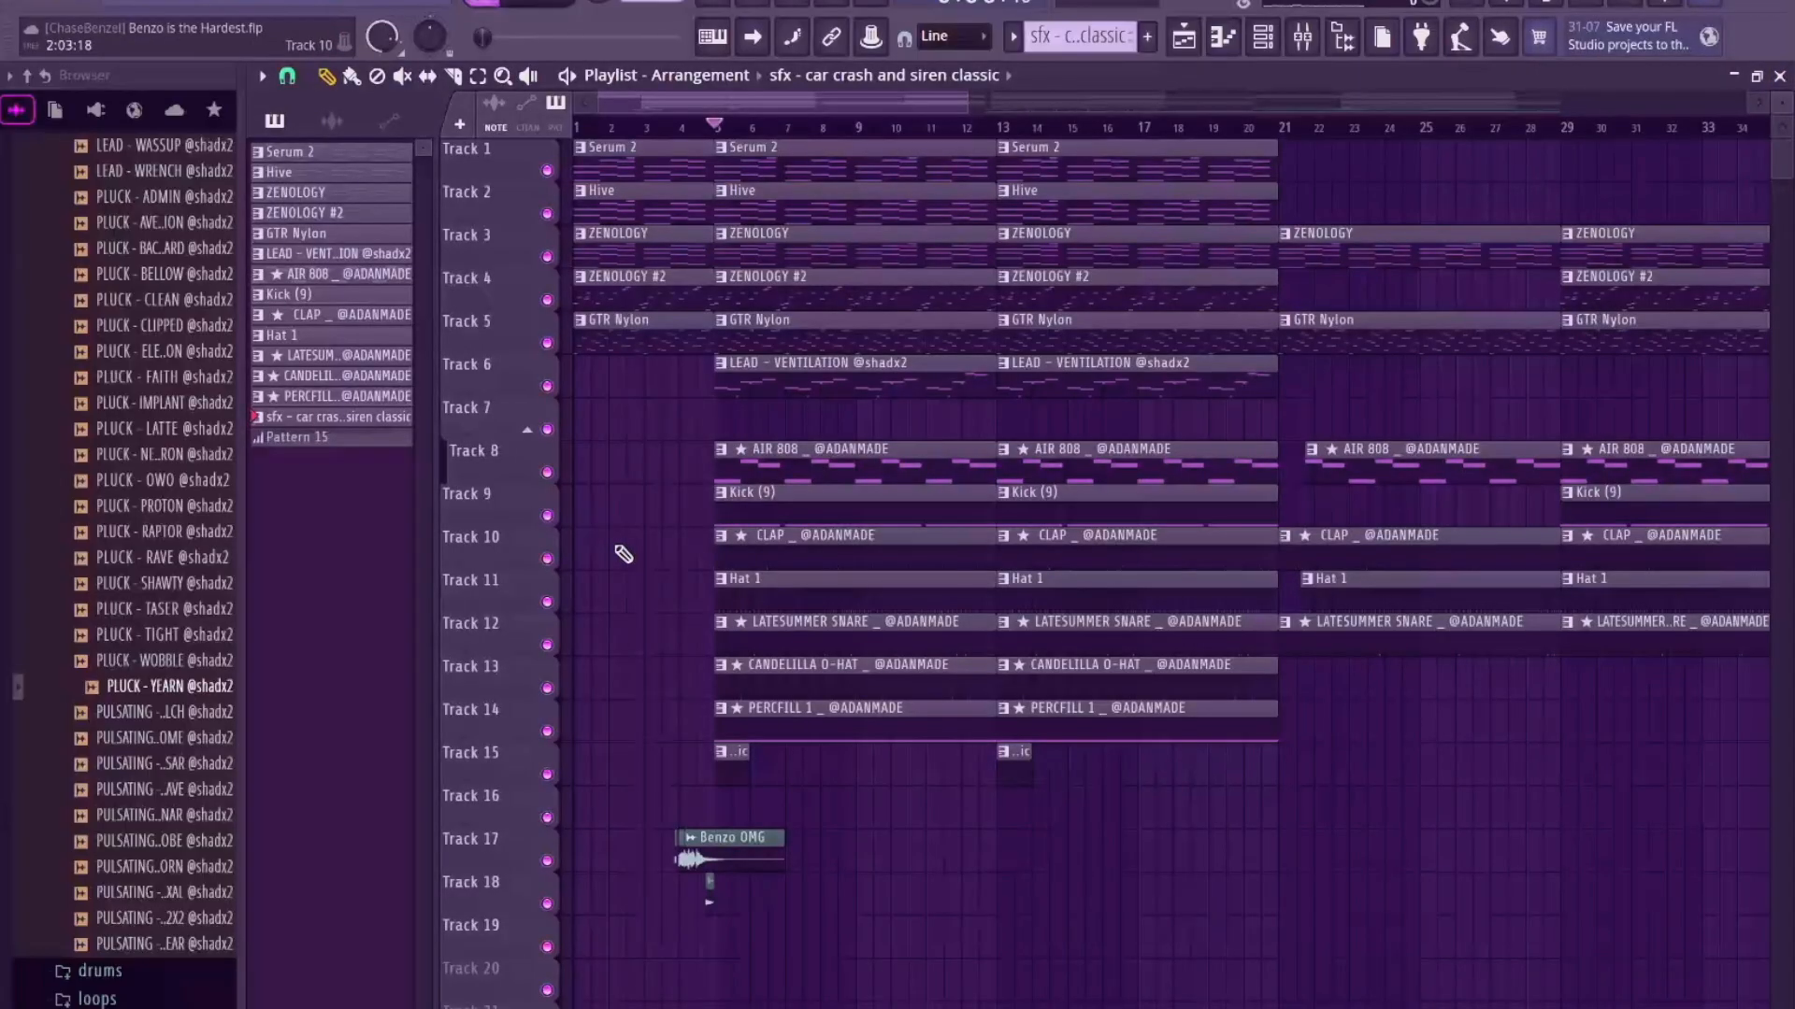